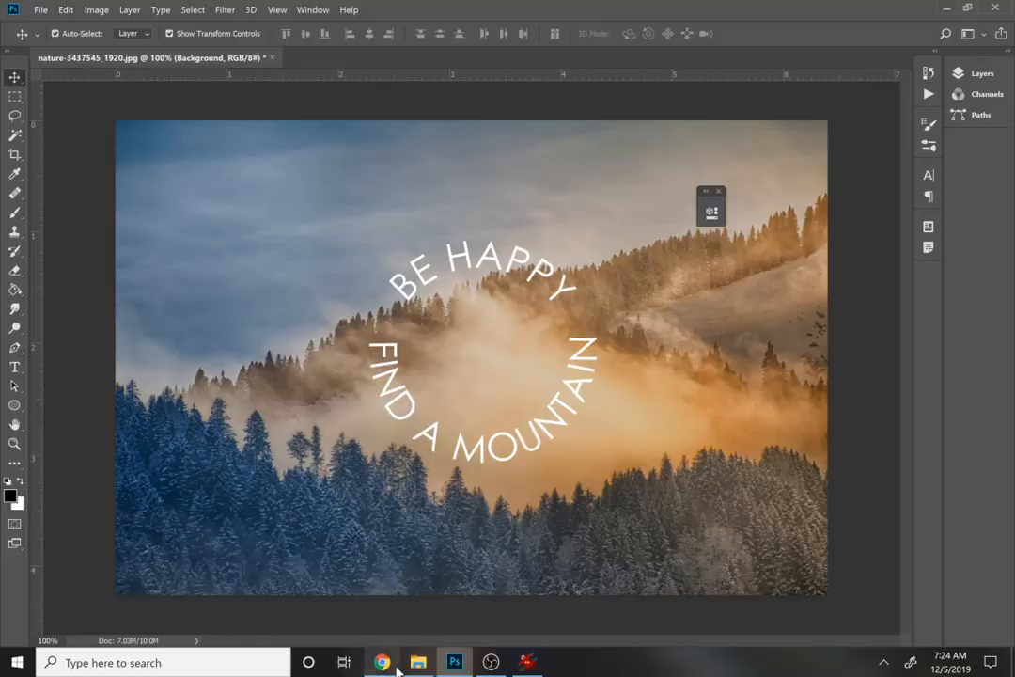
- Save the current circular-text document as PATH.psd with Maximize Compatibility enabled
left_click(382, 662)
left_click_drag(85, 630, 475, 56)
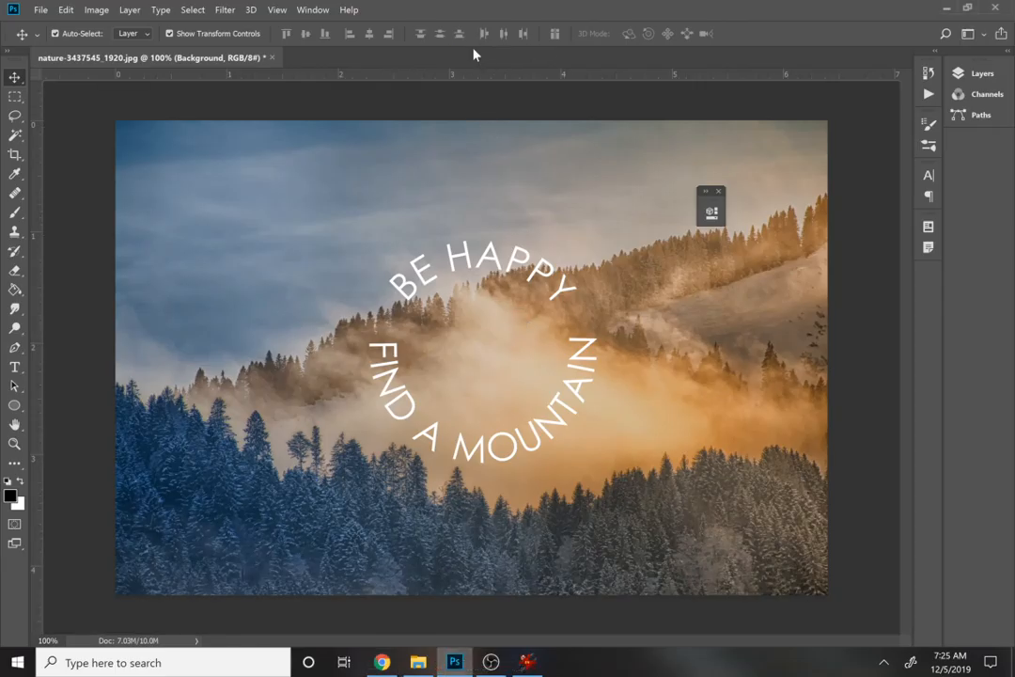
key("ctrl+shift+s")
type("sdf")
key("Return")
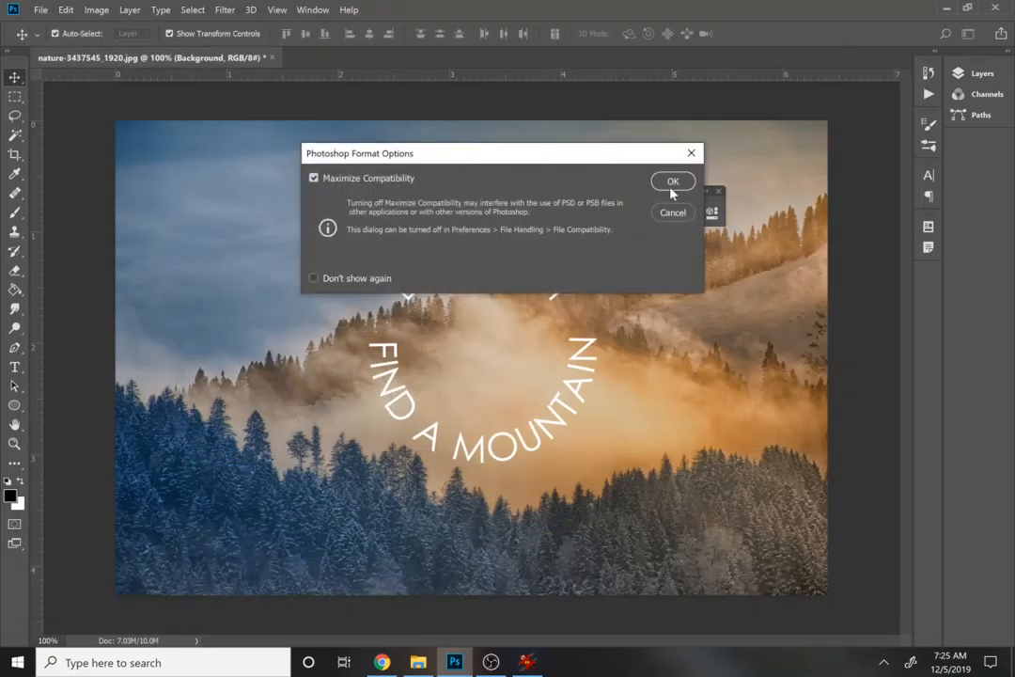
left_click(673, 184)
- Switch to Chrome and bring the downloaded nature-3437545 image into Photoshop as a new document
left_click(380, 665)
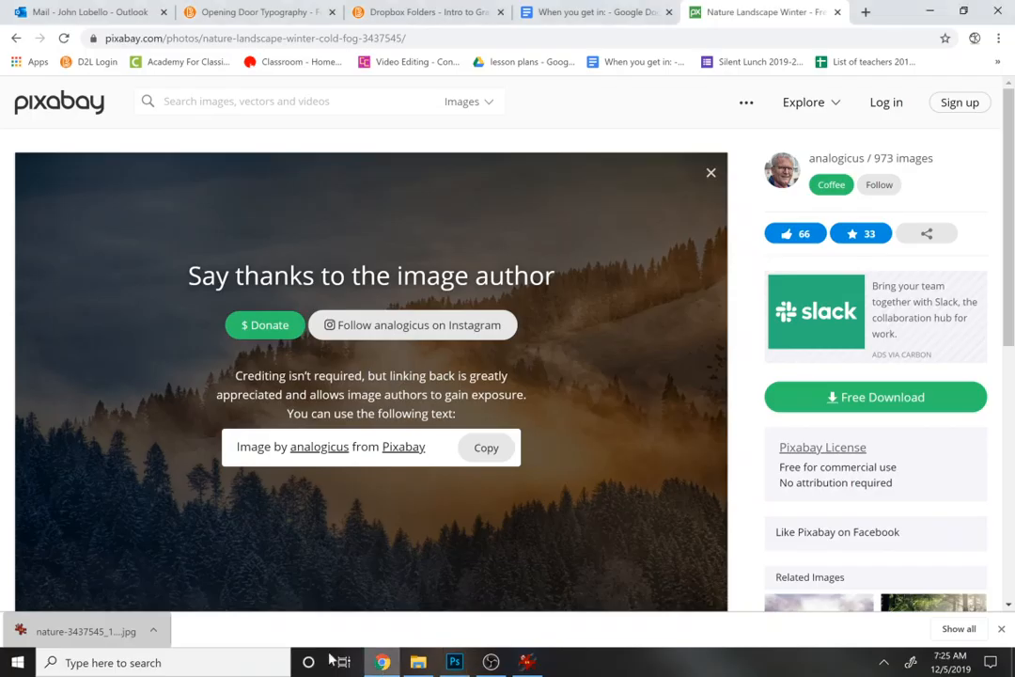
left_click_drag(94, 632, 388, 51)
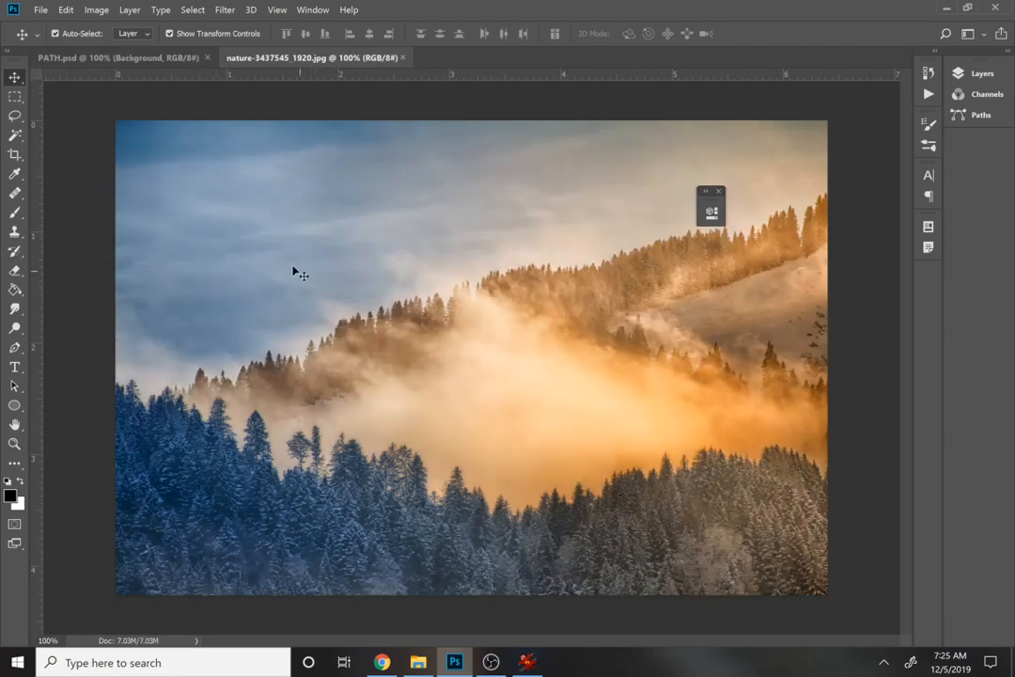
- Draw a circular path about 582 px in diameter over the mist in the middle of the image, keeping the Ellipse tool in Path mode
left_click(14, 405)
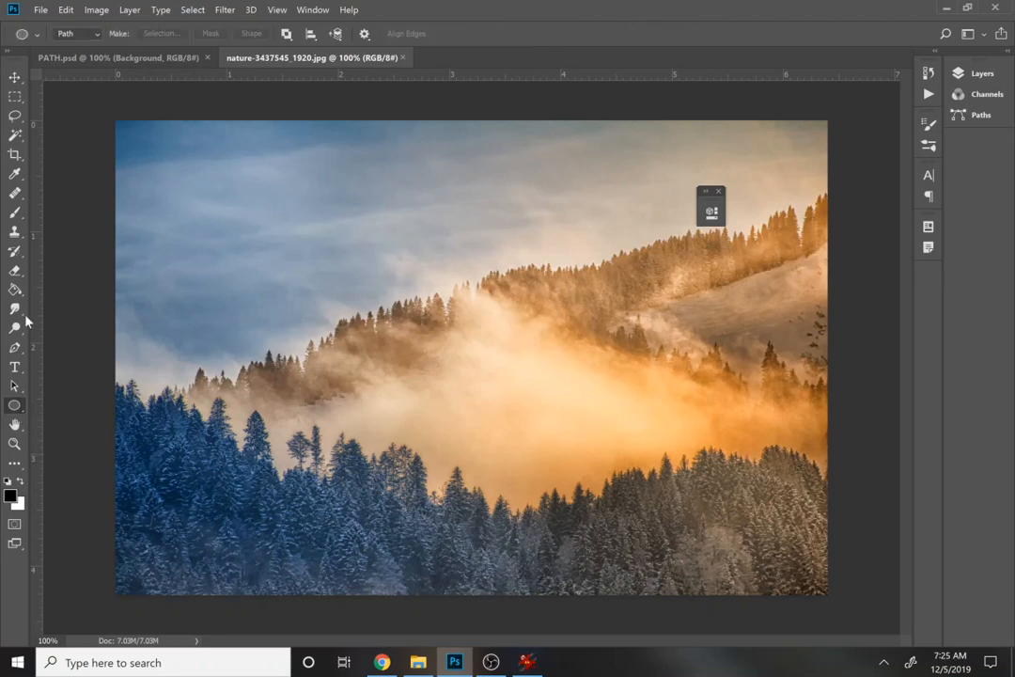
left_click(62, 31)
left_click(76, 60)
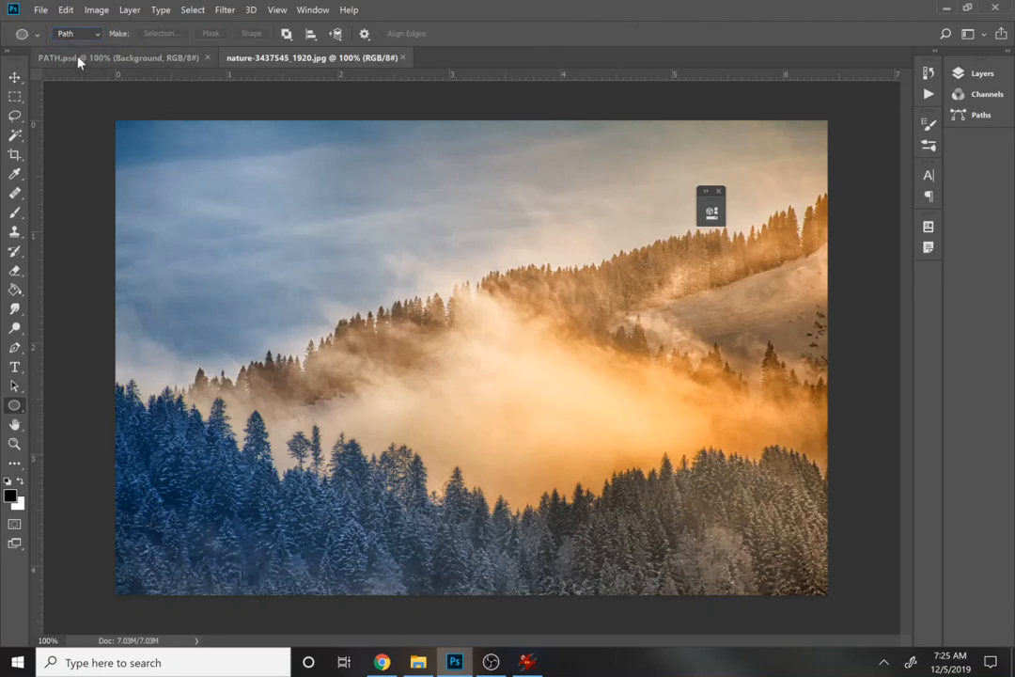
left_click_drag(393, 262, 609, 492)
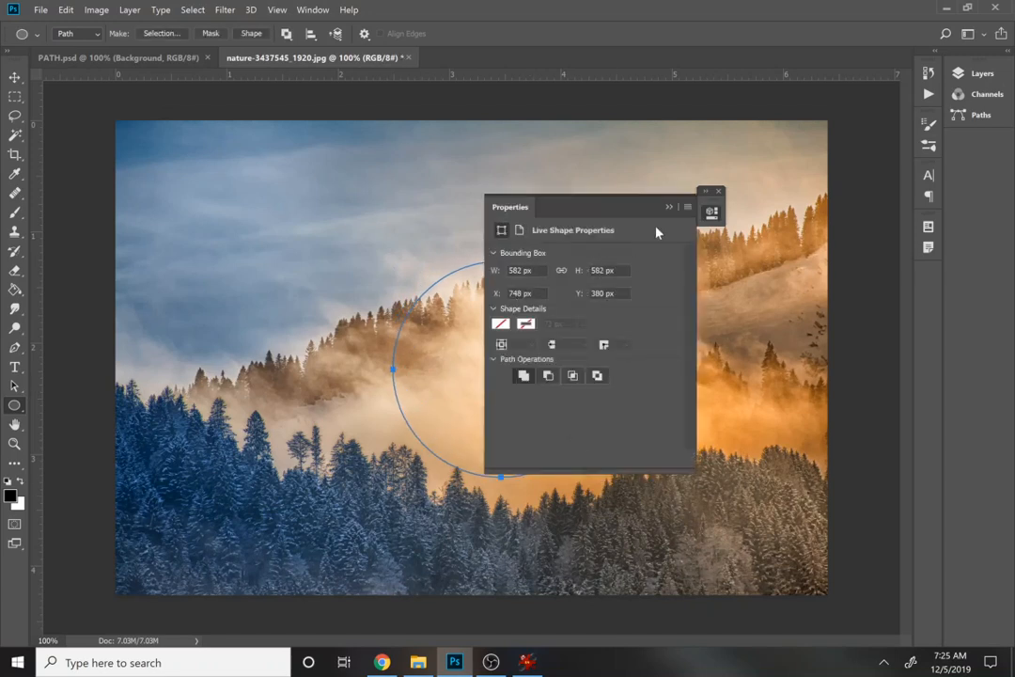
left_click_drag(634, 208, 871, 193)
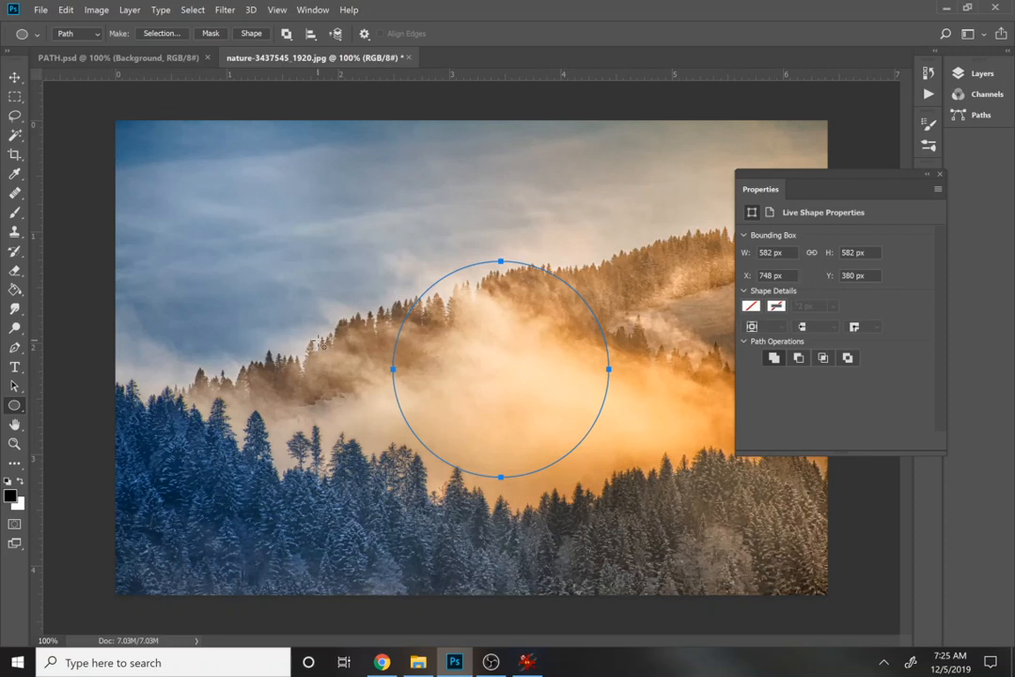
- Add the text "FIND A MOUNTAIN" along the outside of the circular path, starting on the circle's left side
left_click(14, 367)
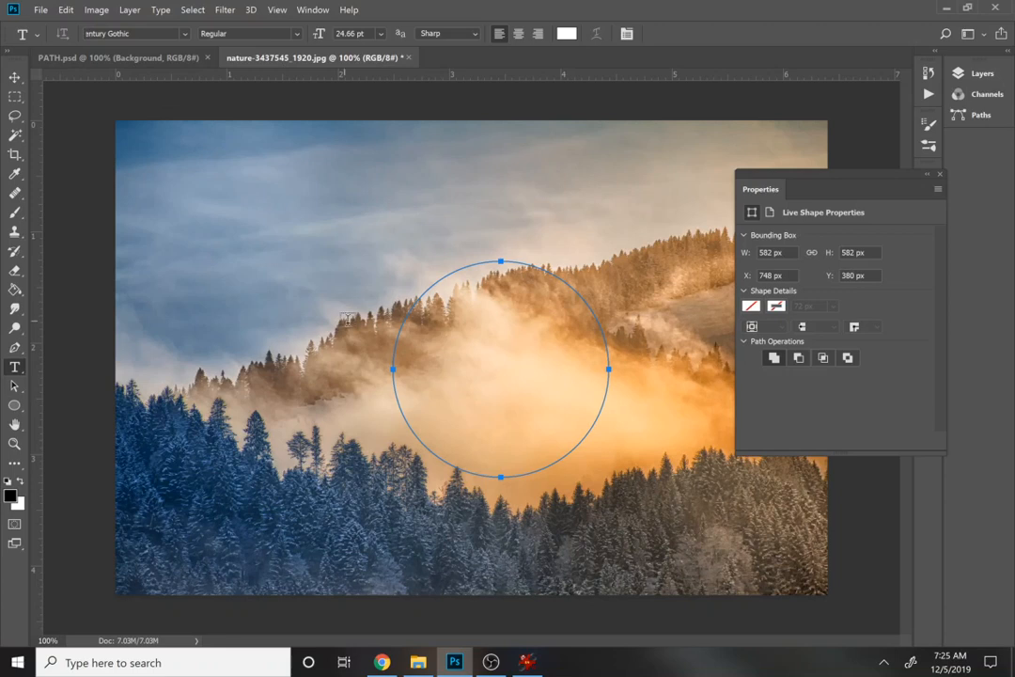
left_click(399, 338)
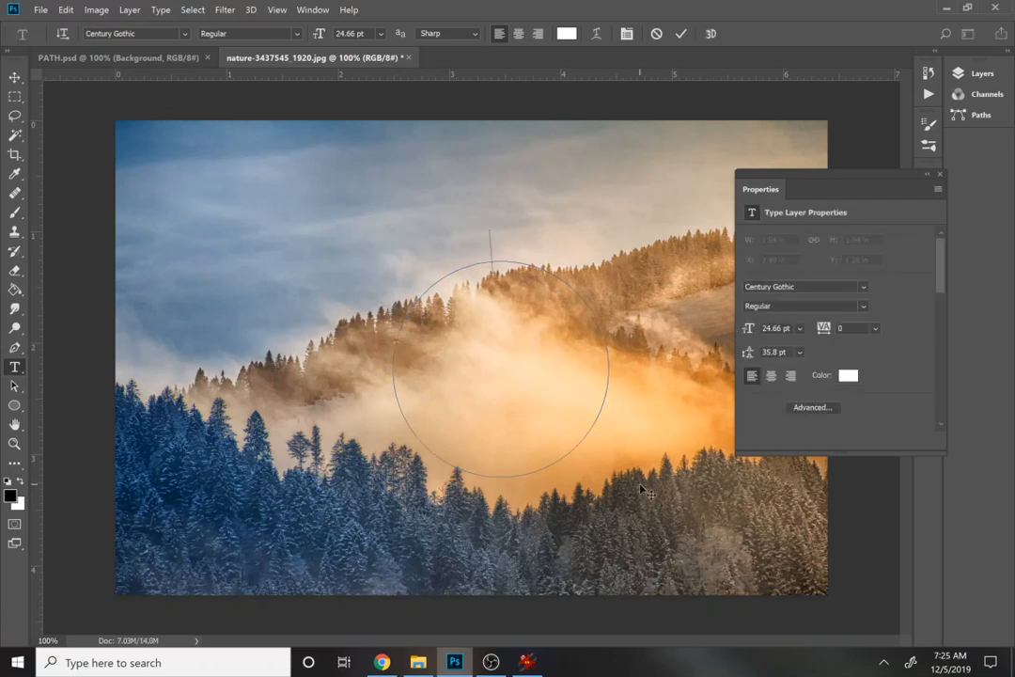
type("FIND A MOUNTAIN")
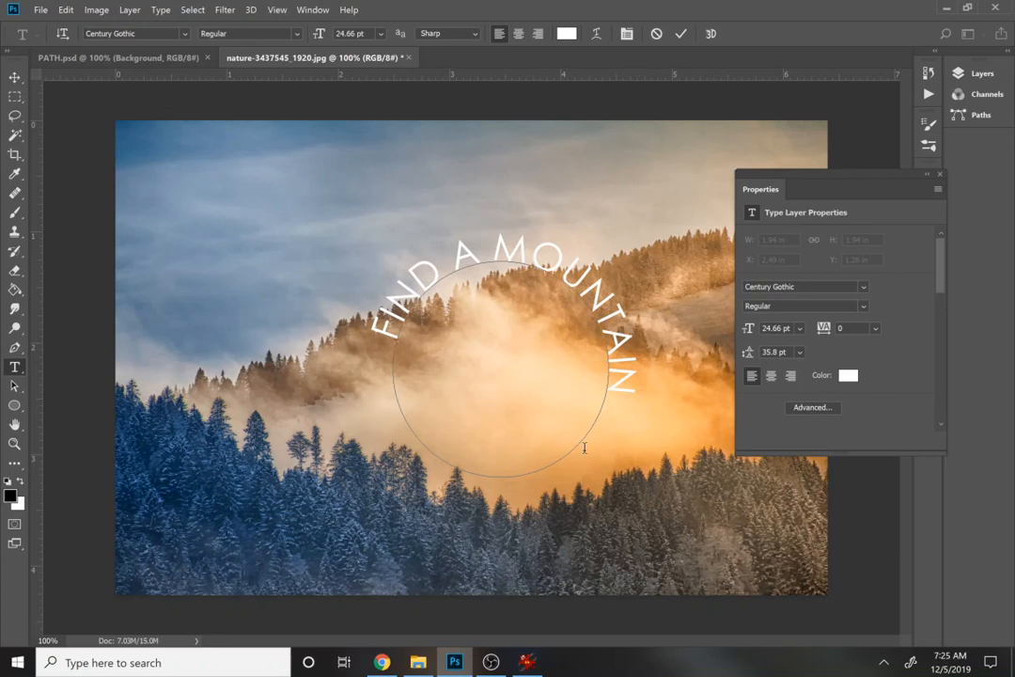
- Flip "FIND A MOUNTAIN" to the inside of the circle and shift it along the path to centre it on the lower half
left_click(16, 387)
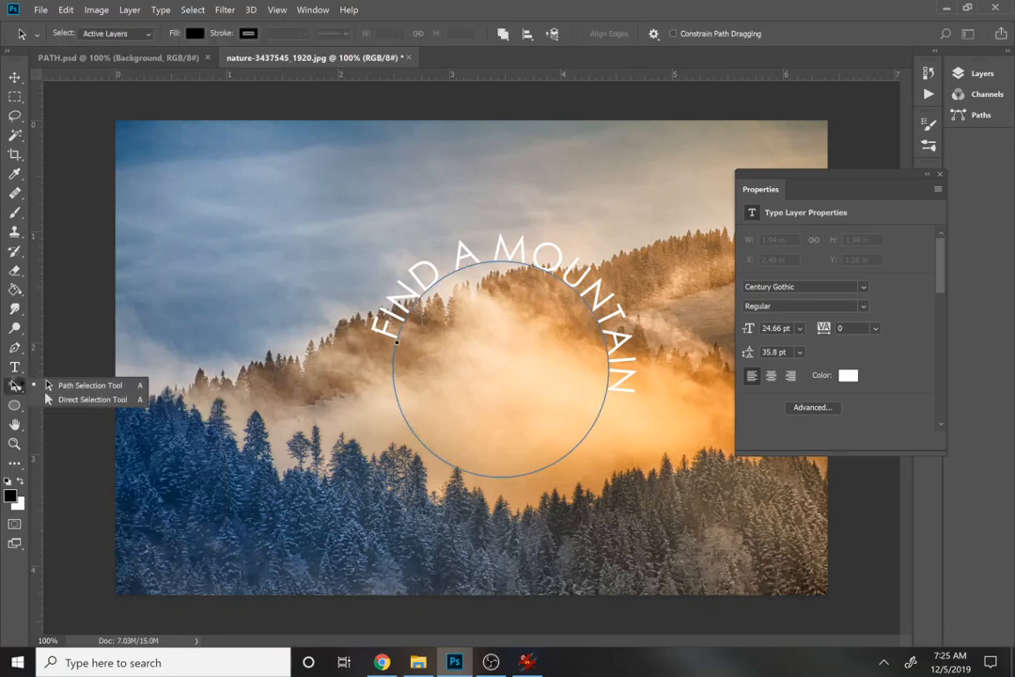
mouse_move(396, 340)
left_mouse_down()
mouse_move(380, 331)
mouse_move(403, 346)
mouse_move(337, 291)
mouse_move(395, 354)
mouse_move(401, 328)
mouse_move(335, 294)
mouse_move(395, 353)
mouse_move(401, 331)
mouse_move(394, 351)
mouse_move(408, 356)
mouse_move(395, 382)
left_mouse_up()
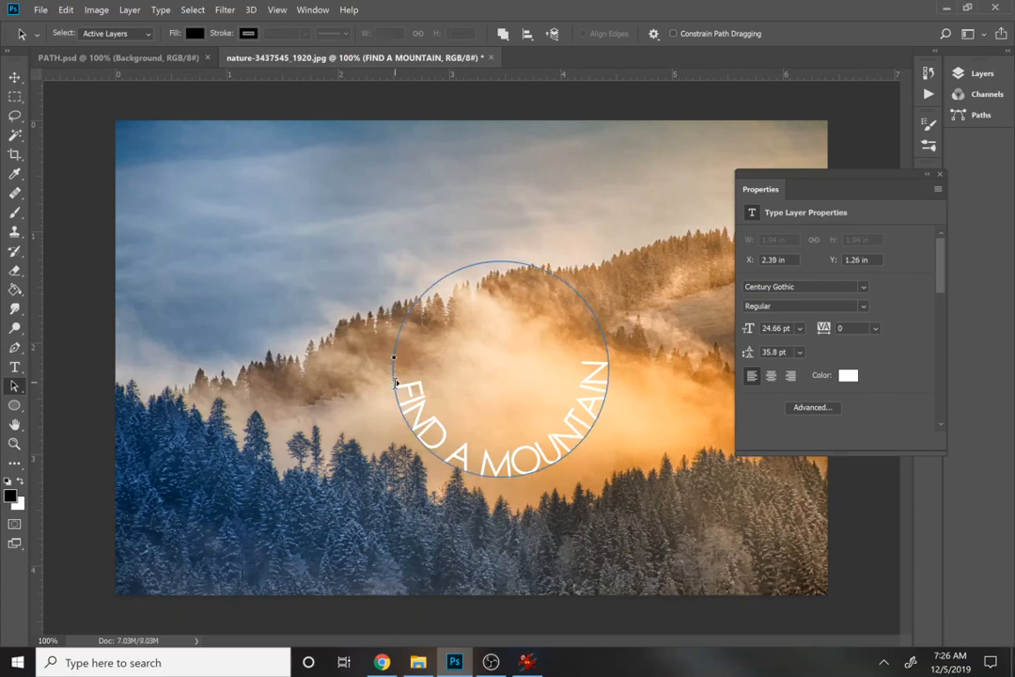
left_click_drag(395, 384, 391, 366)
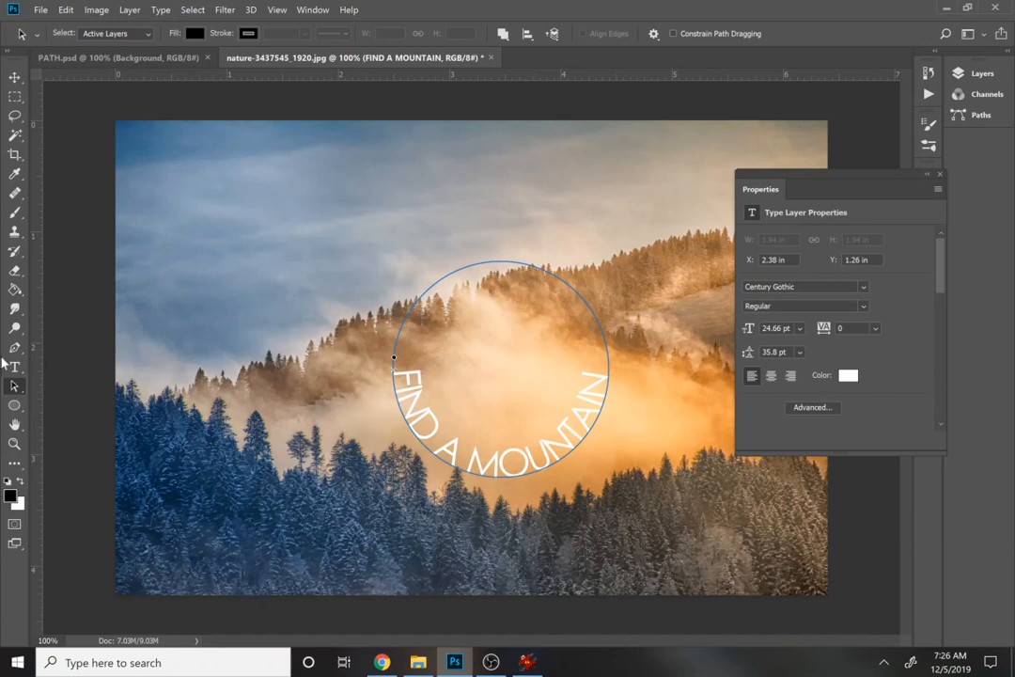
- Draw a smaller concentric circular path about 1.39 in wide from the centre of the first circle, inside the lettering
left_click(14, 408)
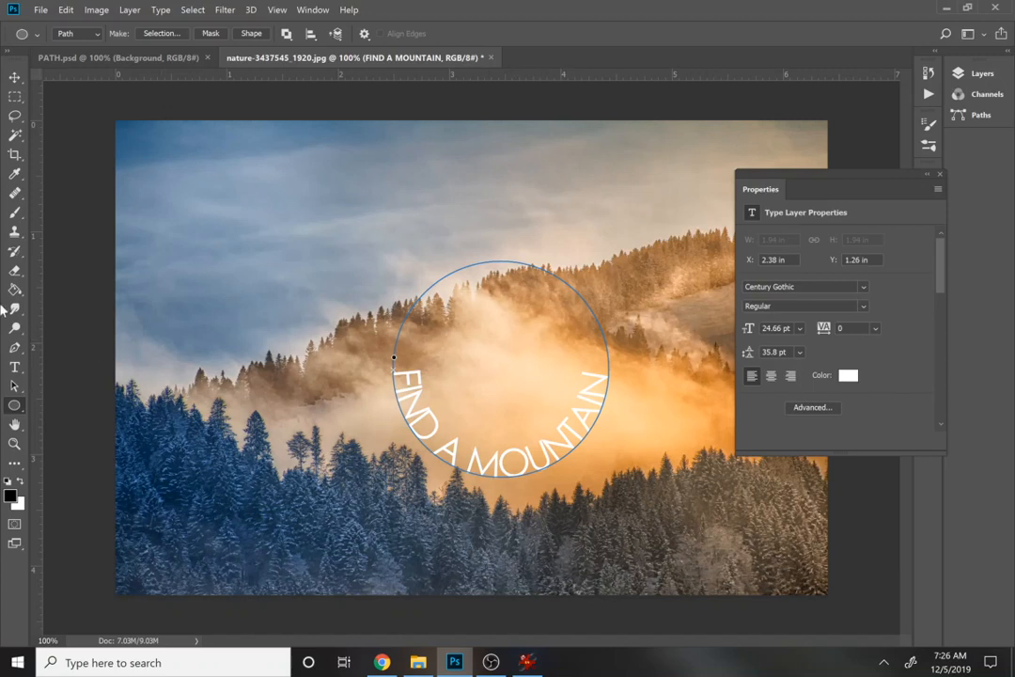
key("a")
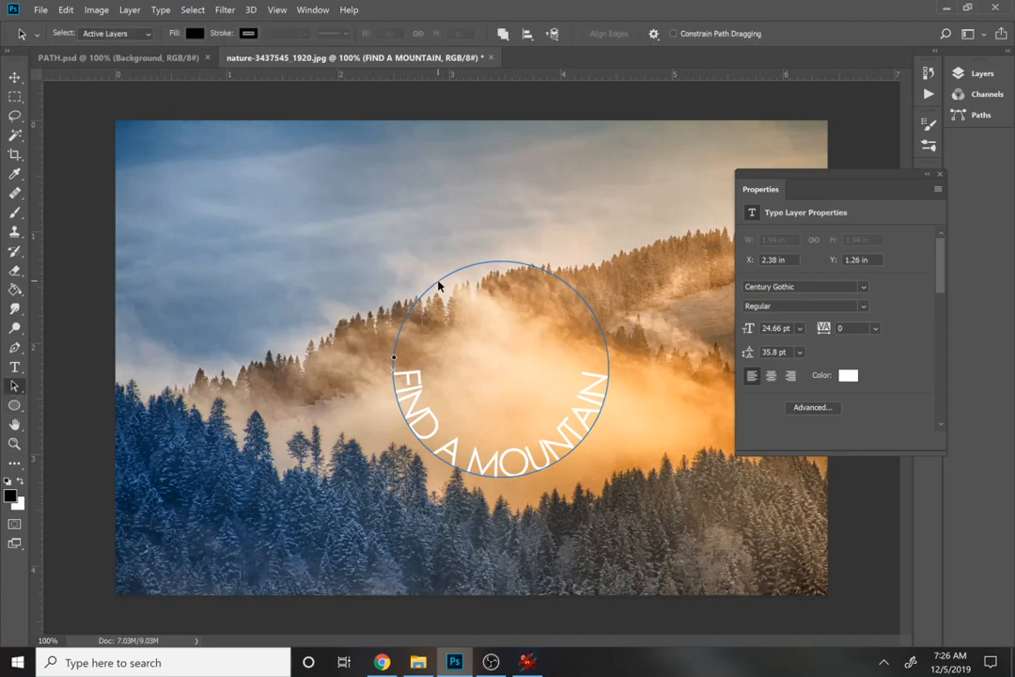
left_click(437, 284)
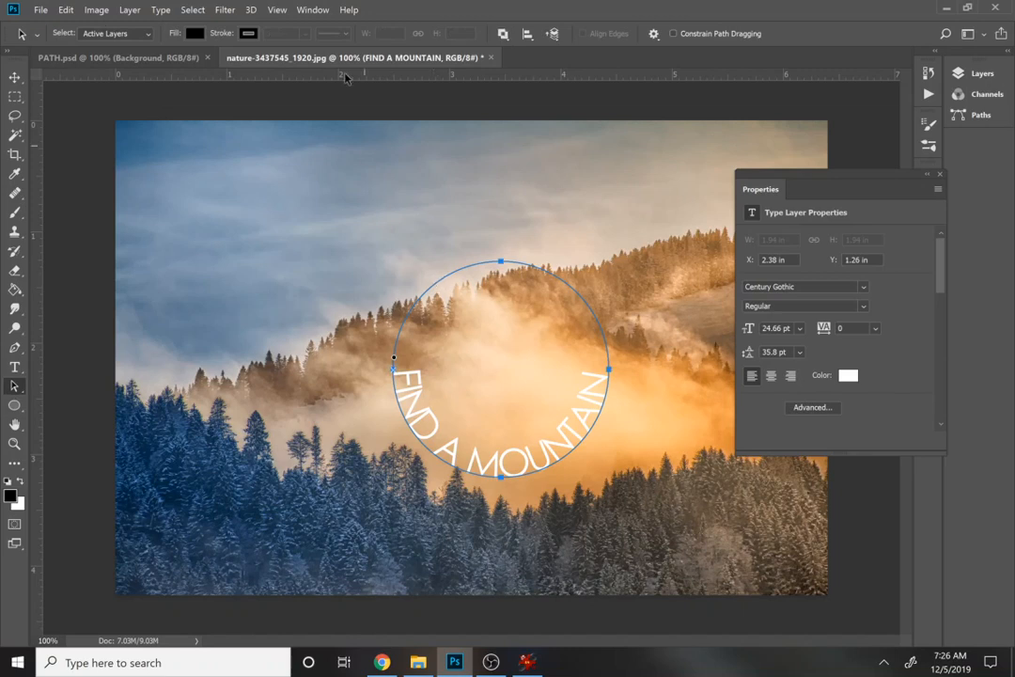
left_click(14, 405)
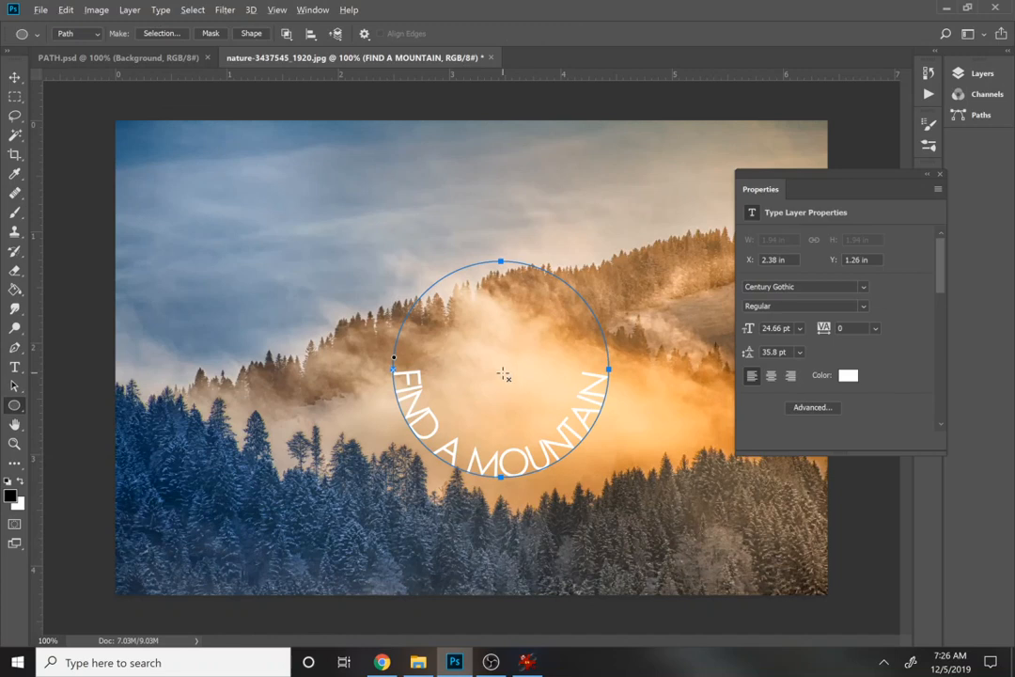
left_click_drag(504, 374, 428, 276)
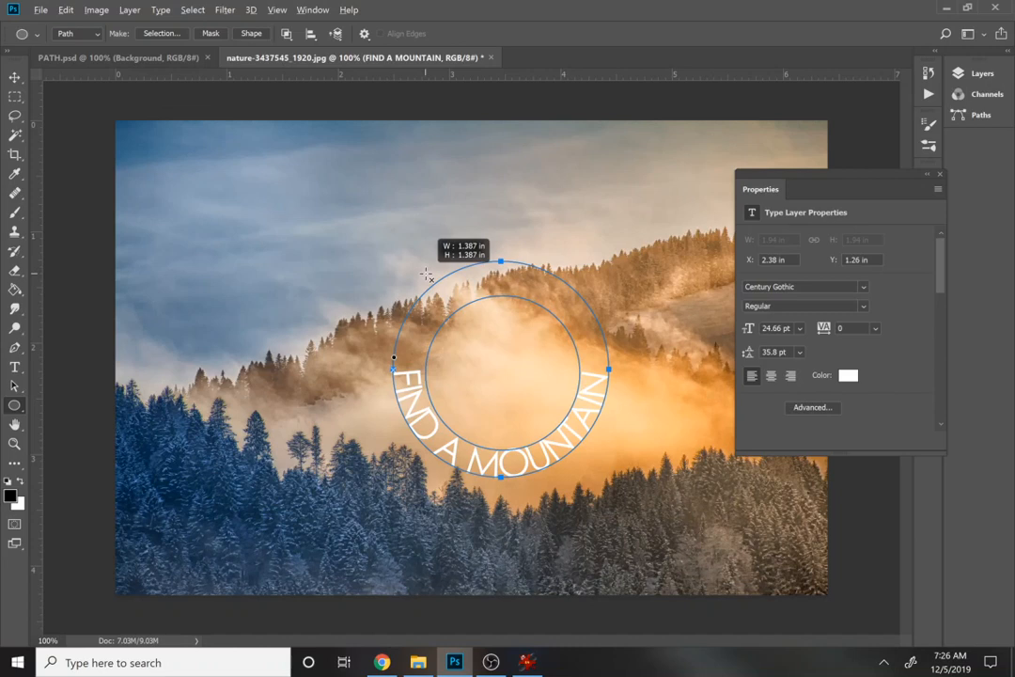
left_click_drag(426, 274, 425, 275)
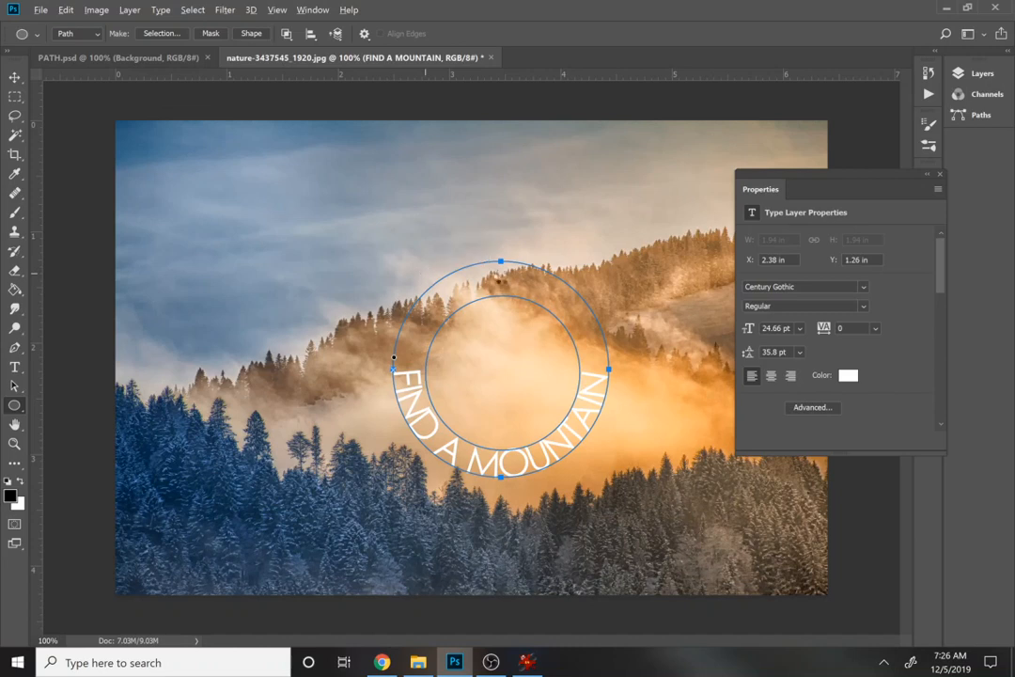
- Add the text "BE HAPPY" along the upper outside of the inner circular path
key("t")
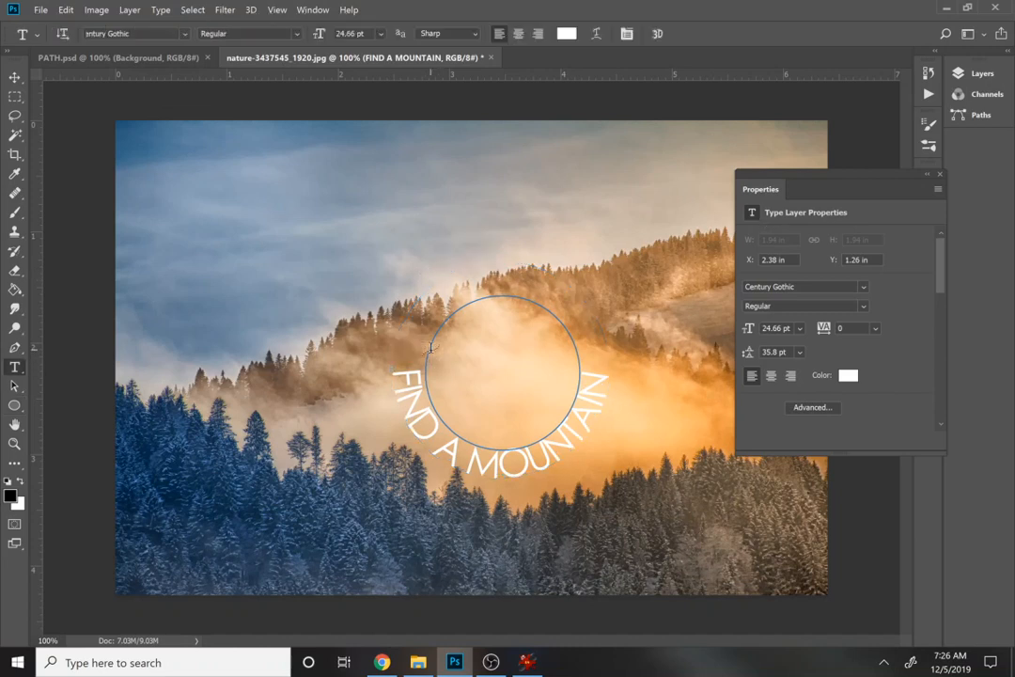
left_click(428, 349)
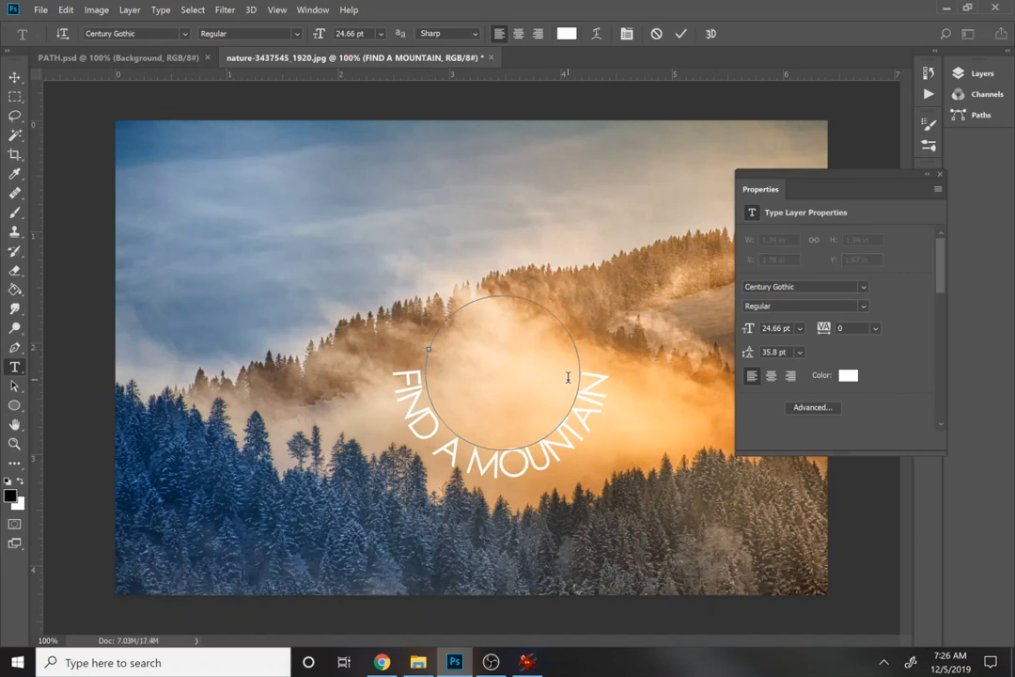
type("BE HAPPY")
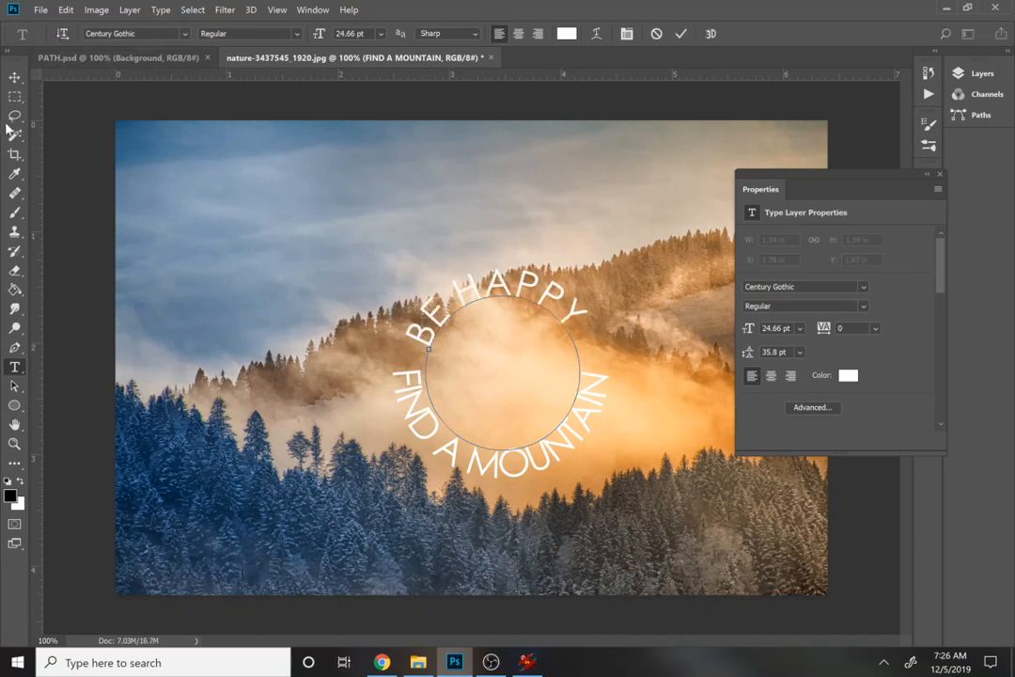
- Slide the start of "BE HAPPY" clockwise along its path to centre it at the top, and collapse the Properties panel
left_click(14, 386)
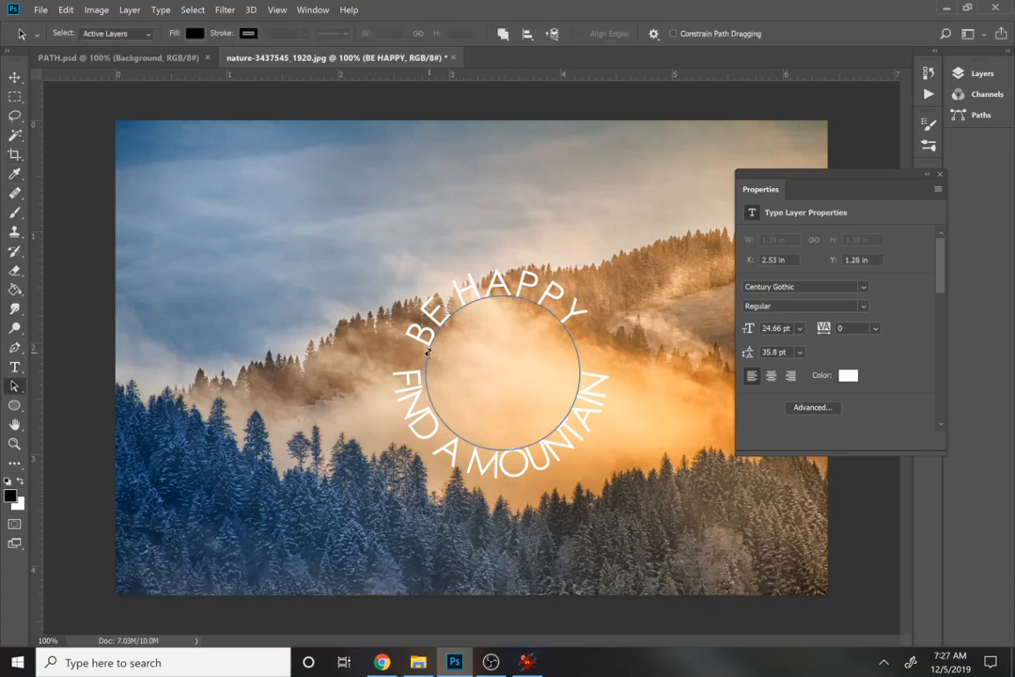
mouse_move(432, 337)
left_mouse_down()
mouse_move(431, 346)
mouse_move(435, 335)
left_mouse_up()
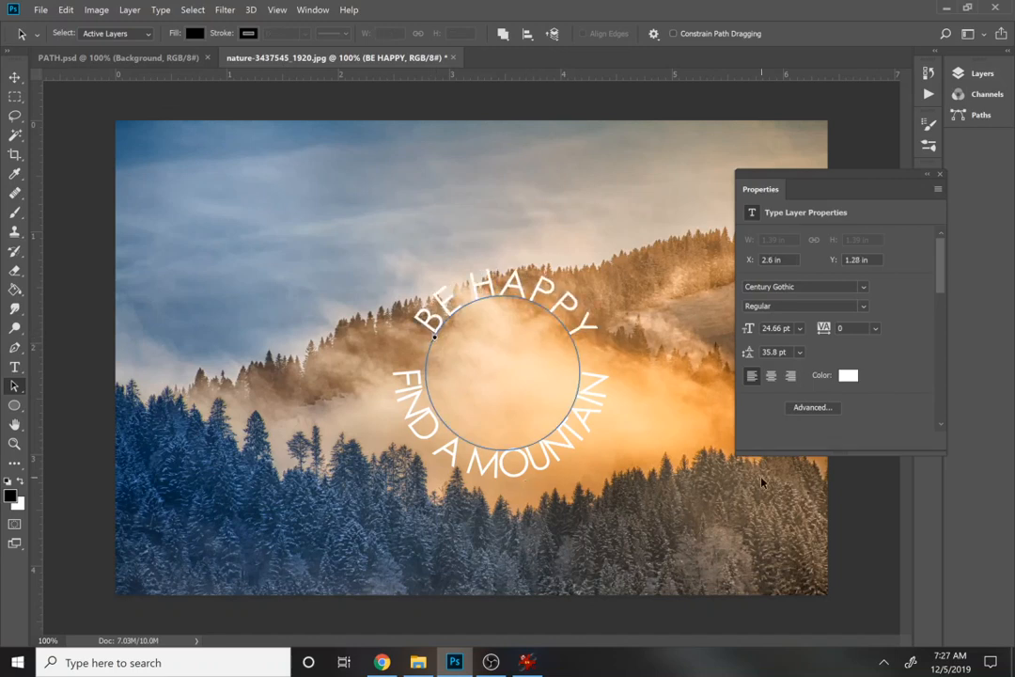
left_click(927, 175)
- Add a Gradient Map adjustment layer directly above the Background layer
left_click(973, 74)
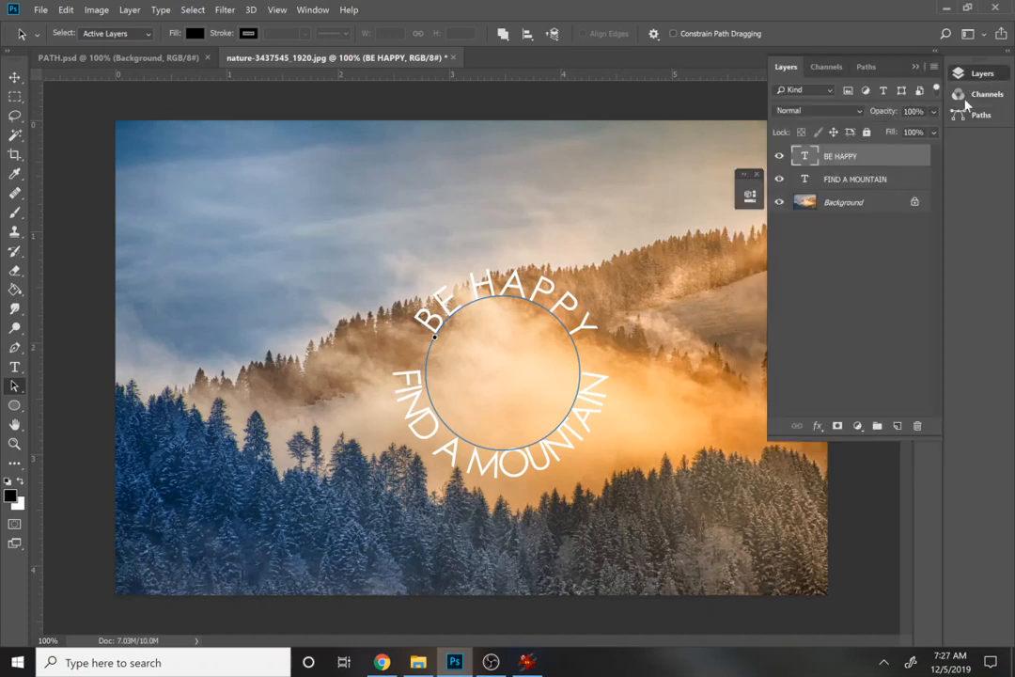
left_click(856, 206)
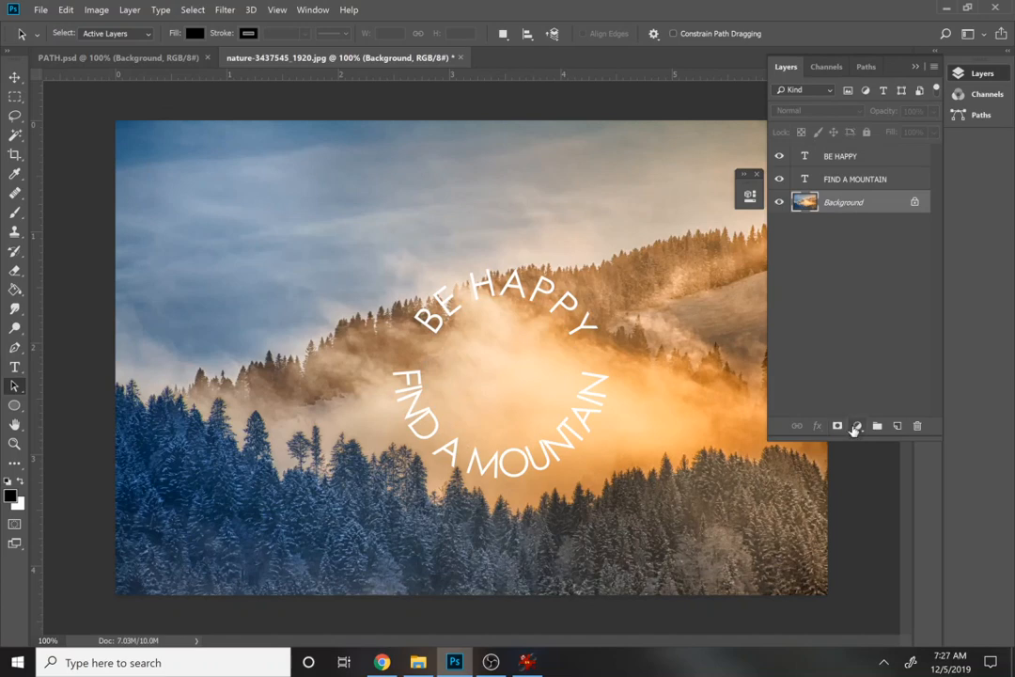
left_click(857, 426)
left_click(874, 405)
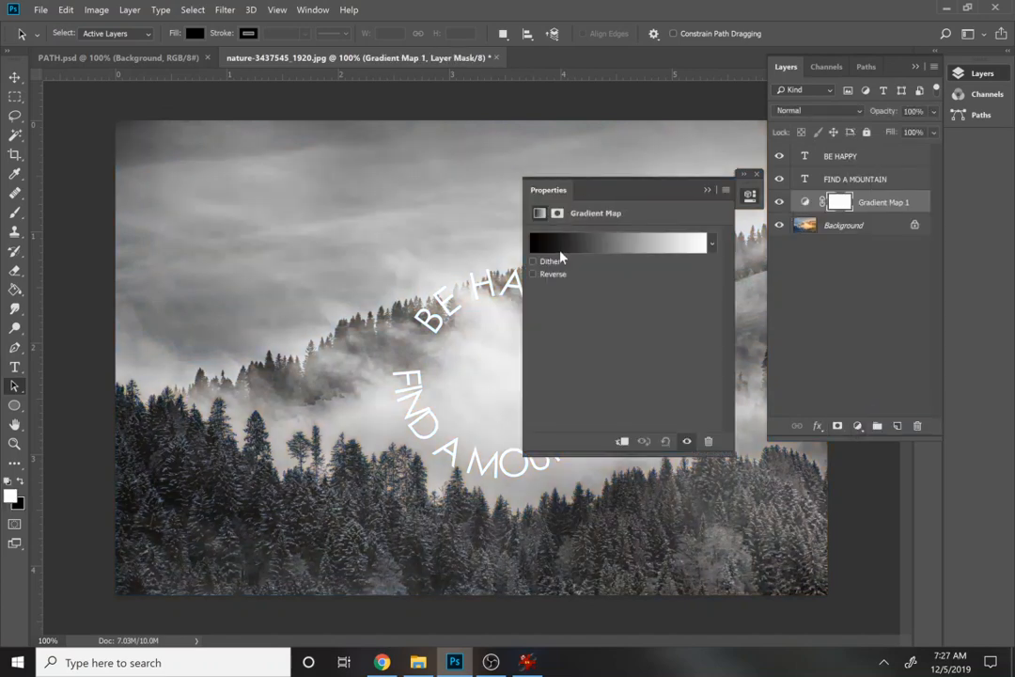
- Set the gradient map's dark colour stop to deep blue 17273b
left_click(561, 246)
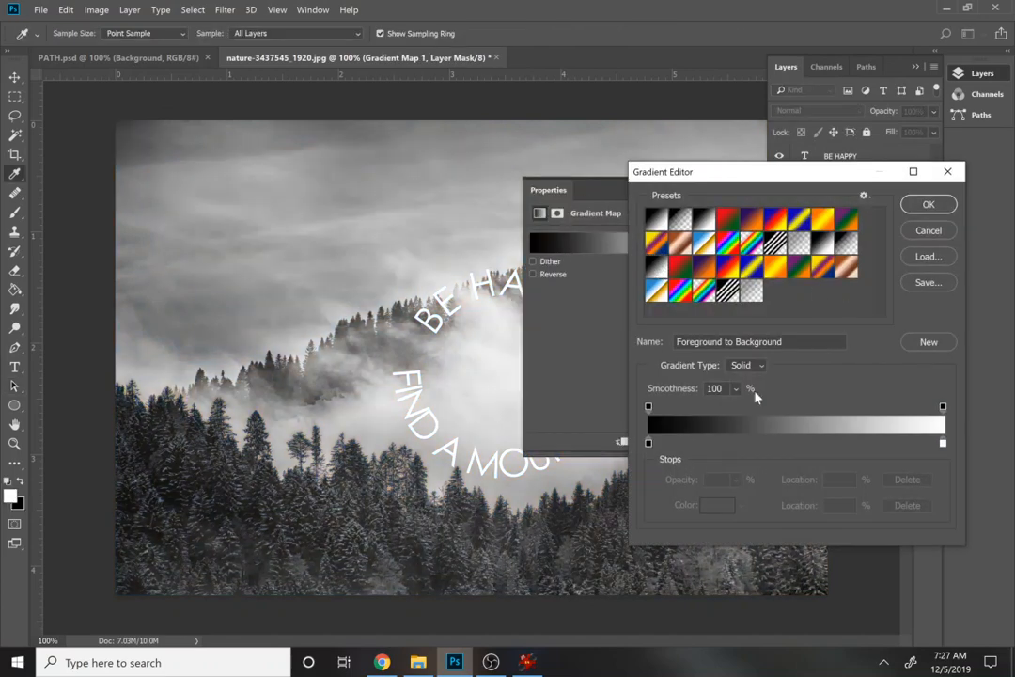
left_click(648, 443)
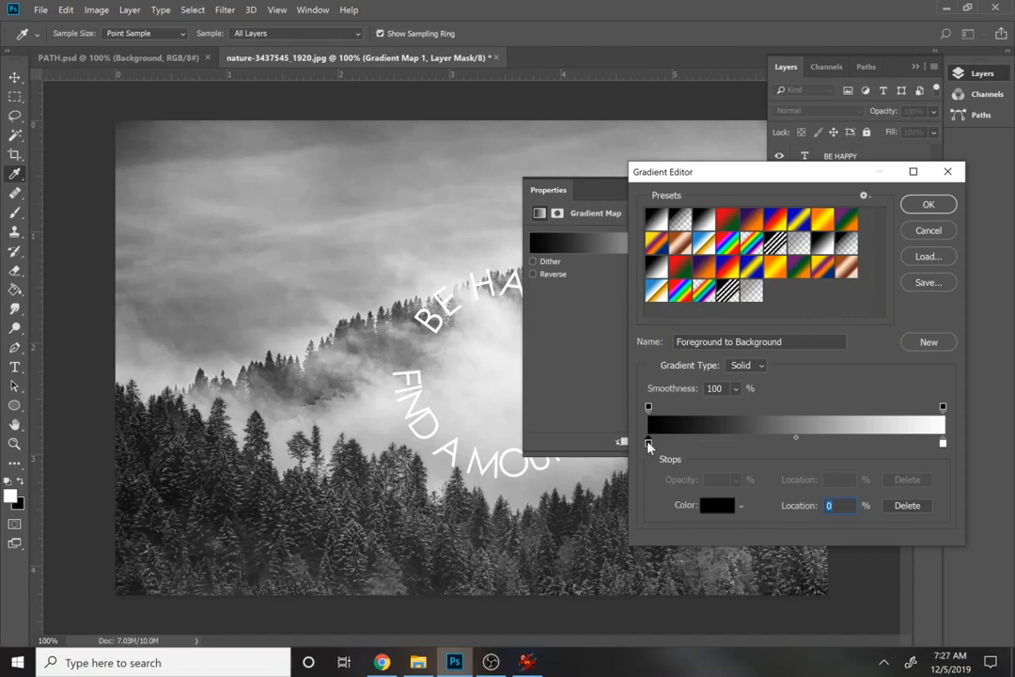
double_click(647, 443)
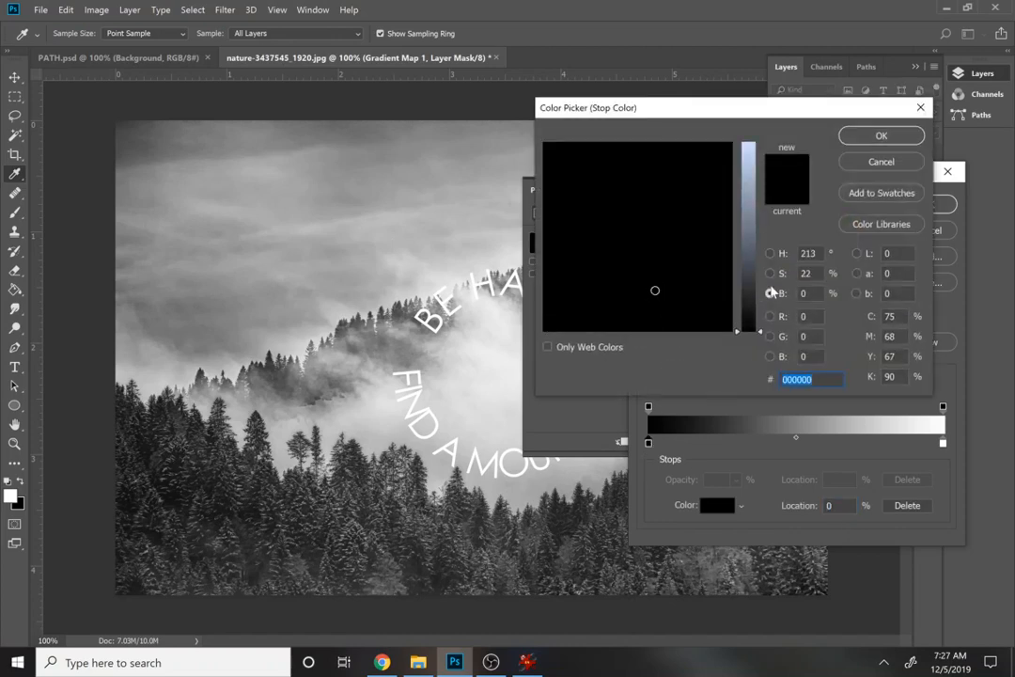
left_click_drag(757, 294, 757, 289)
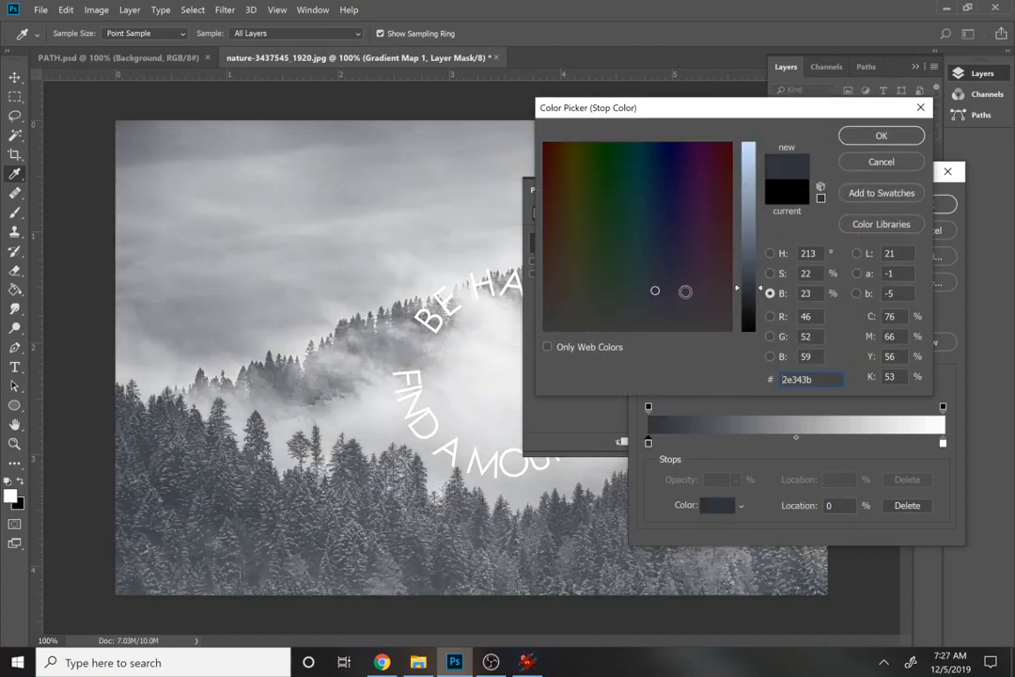
left_click(771, 273)
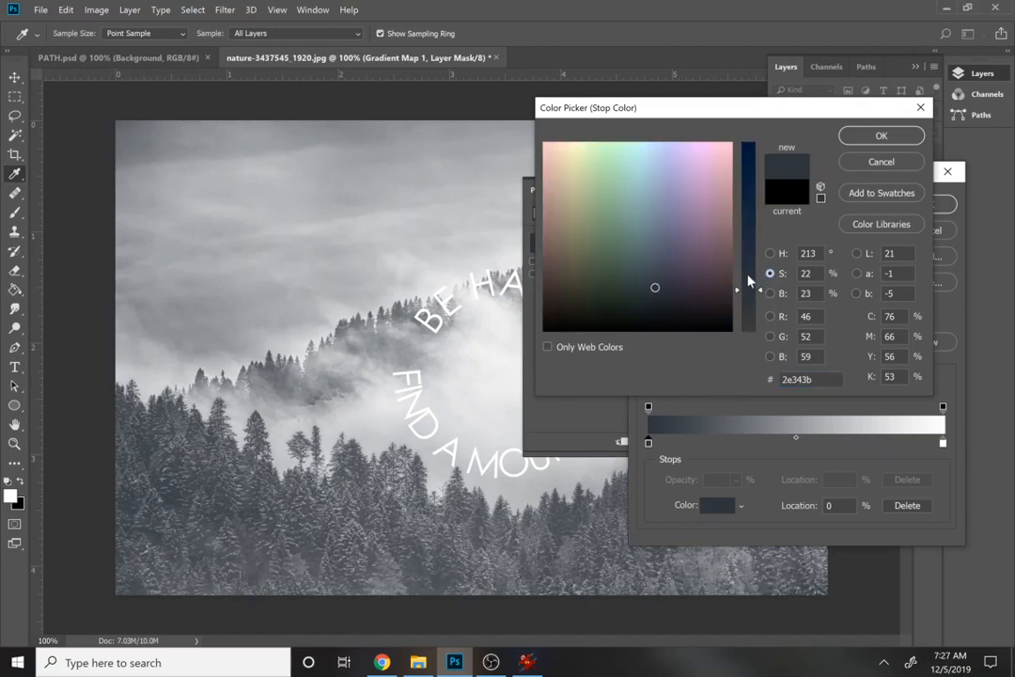
left_click_drag(749, 281, 759, 220)
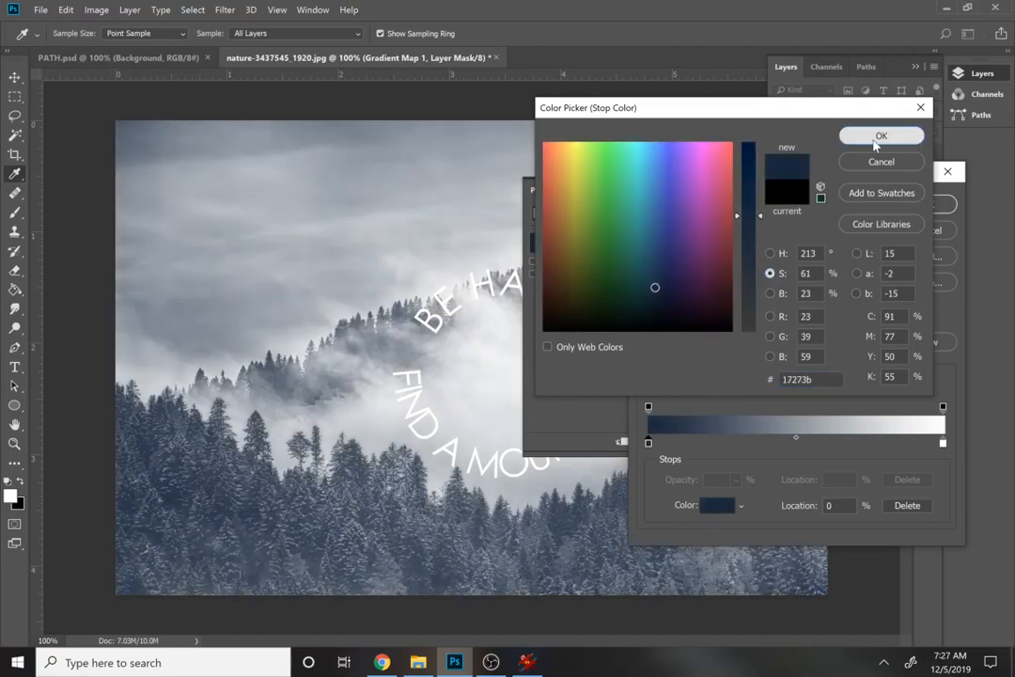
left_click(875, 143)
- Set the gradient map's light colour stop to muted dark blue 2c3246 and apply the gradient
double_click(943, 443)
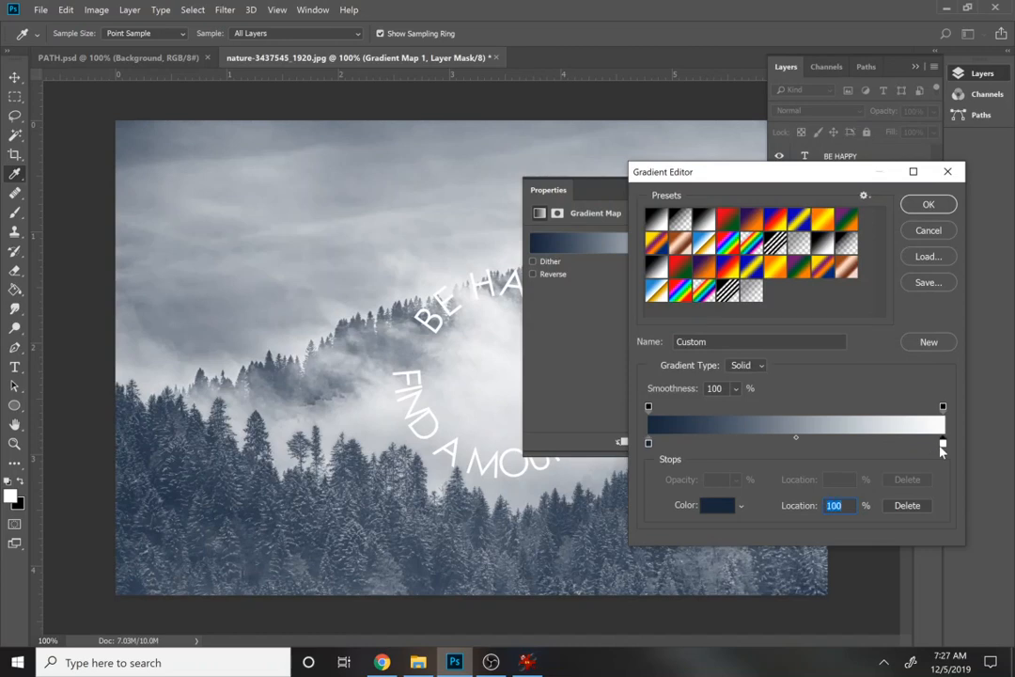
left_click_drag(761, 310, 760, 304)
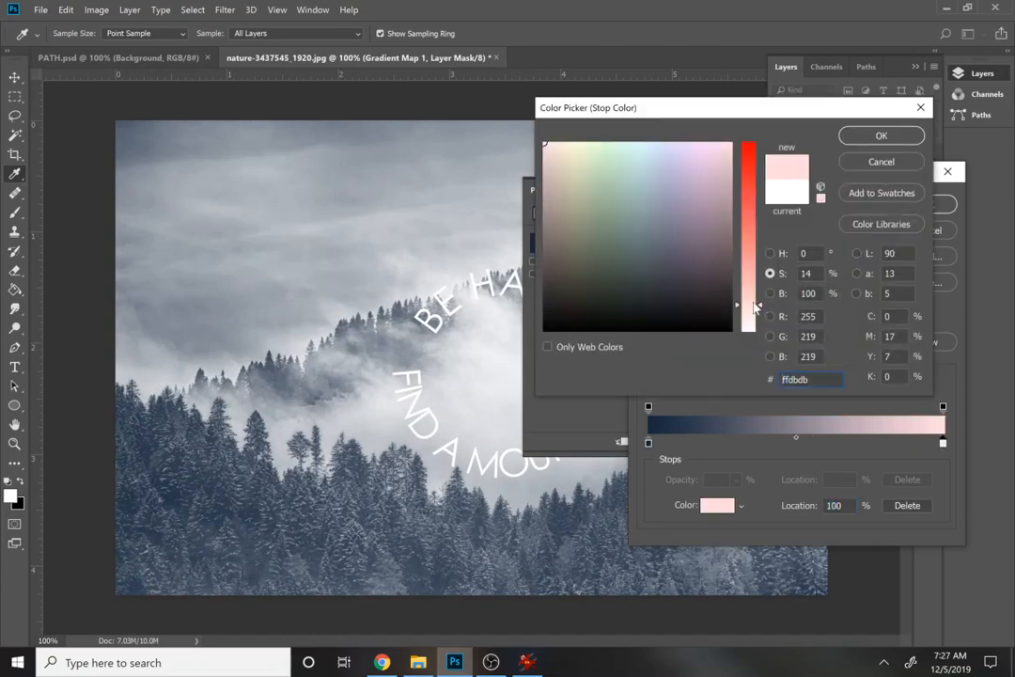
left_click(662, 279)
left_click_drag(749, 237, 750, 268)
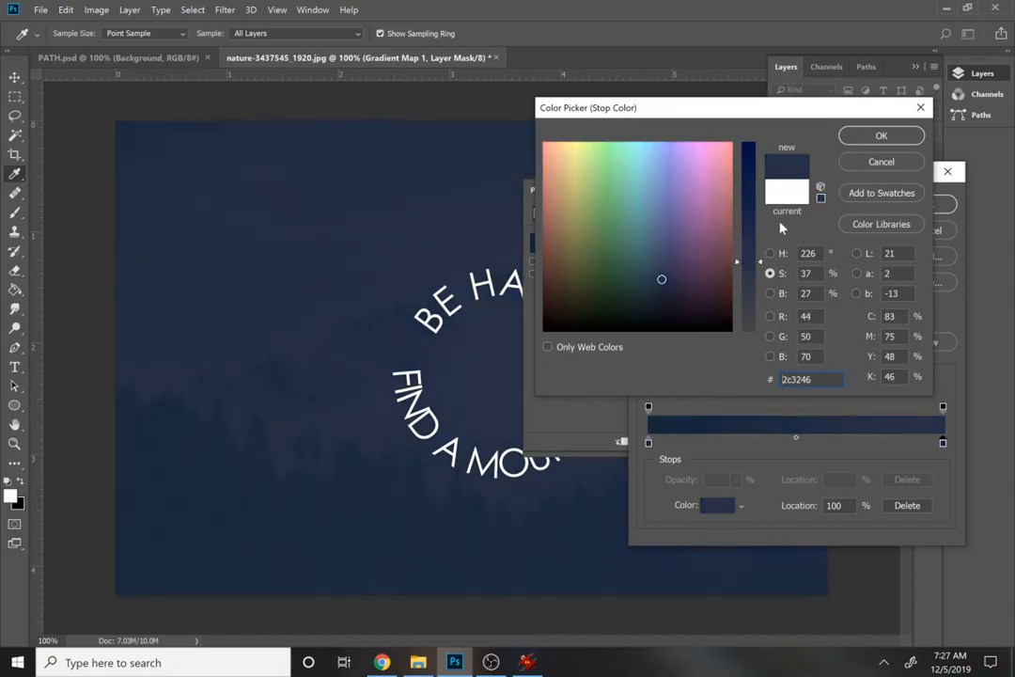
left_click(884, 135)
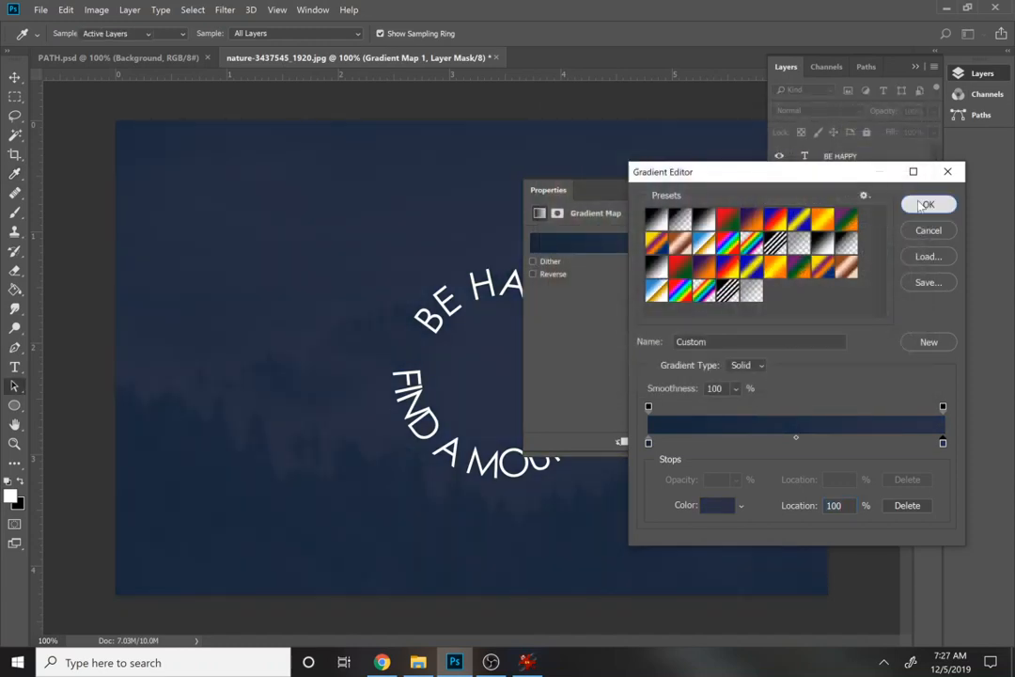
left_click(916, 204)
- Reduce the Gradient Map 1 layer's fill to 22% and collapse the Properties panel
left_click(933, 132)
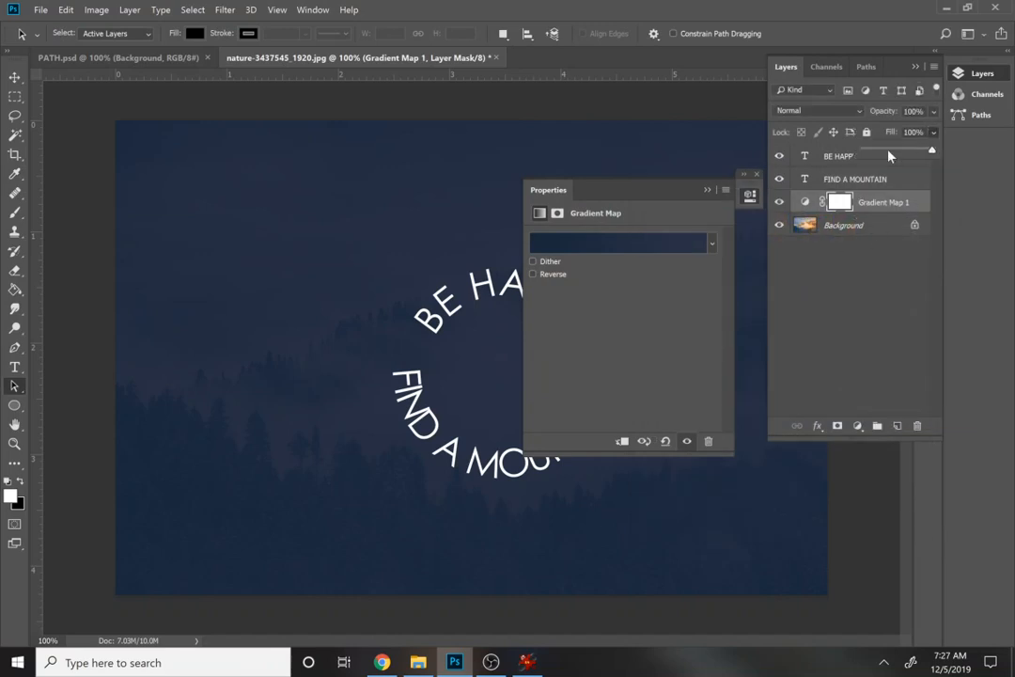
left_click(889, 151)
left_click_drag(889, 151, 879, 153)
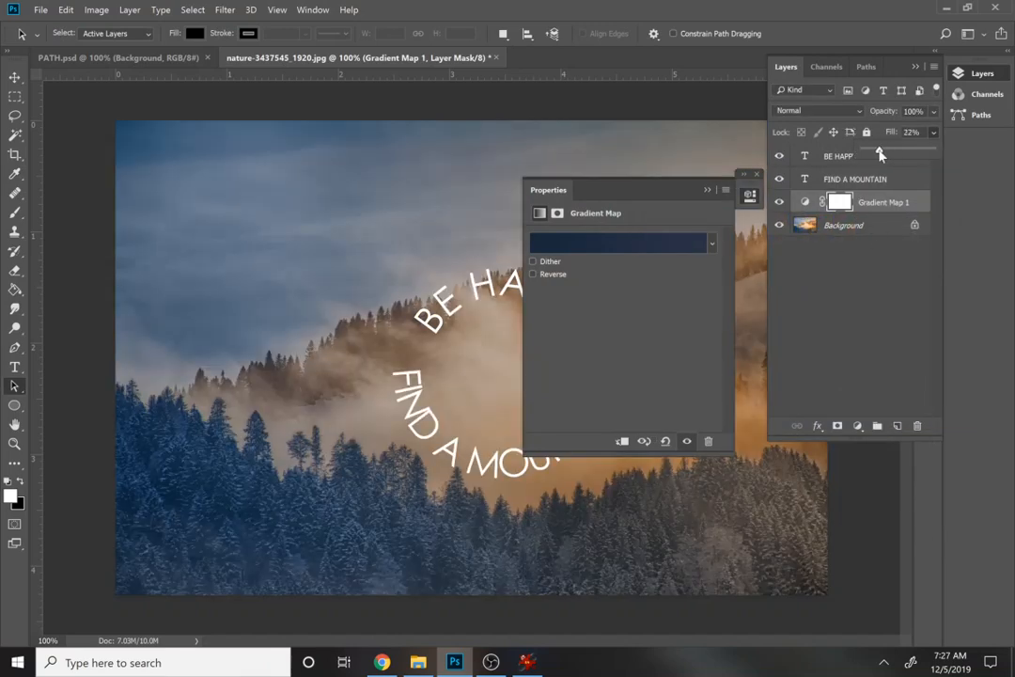
left_click(706, 190)
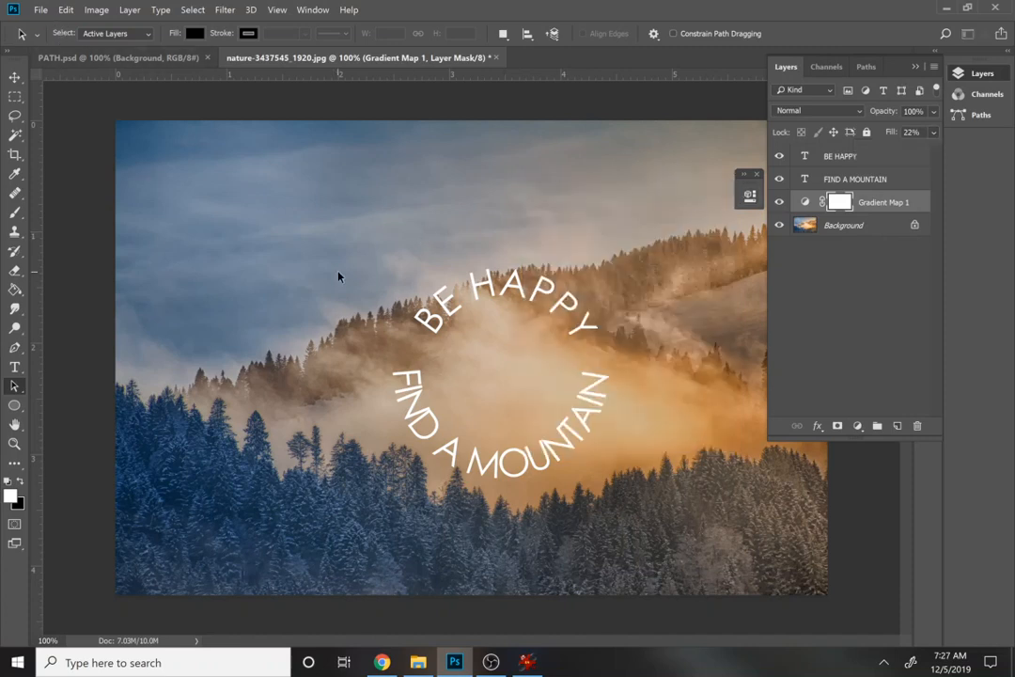
- Save the document as the layered Photoshop file PATH 1 in Documents with maximum compatibility
key("ctrl+shift+s")
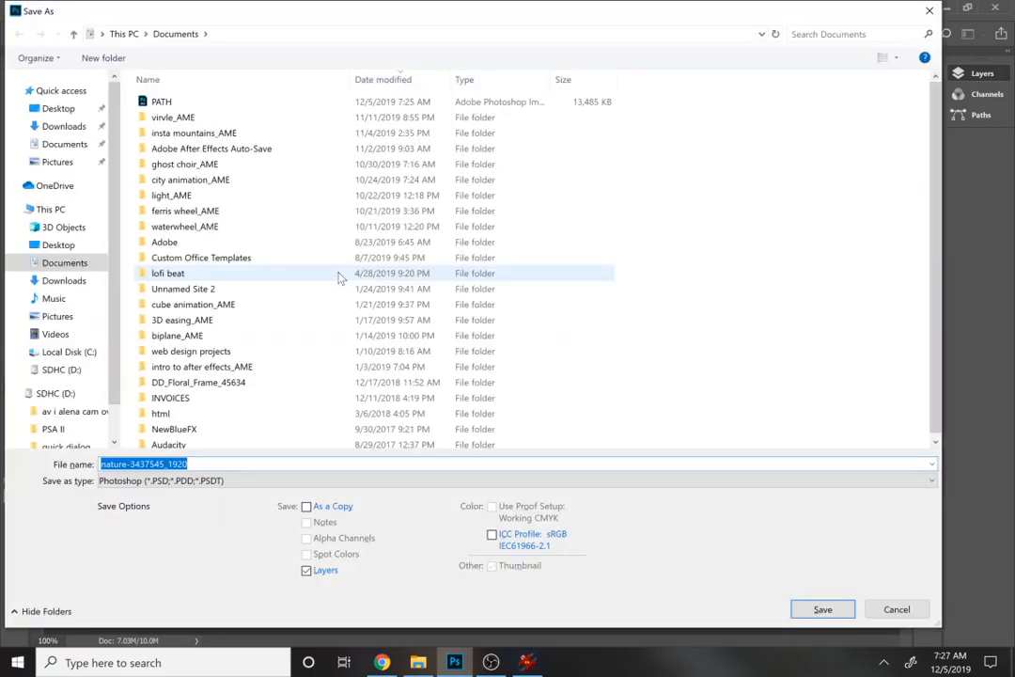
key("Return")
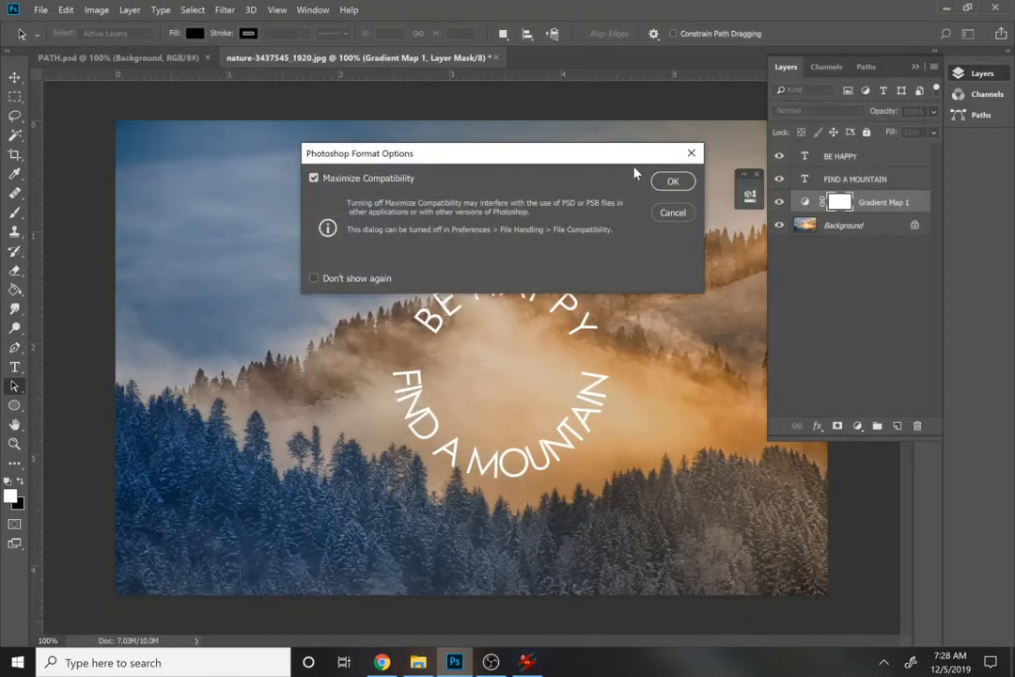
left_click(689, 188)
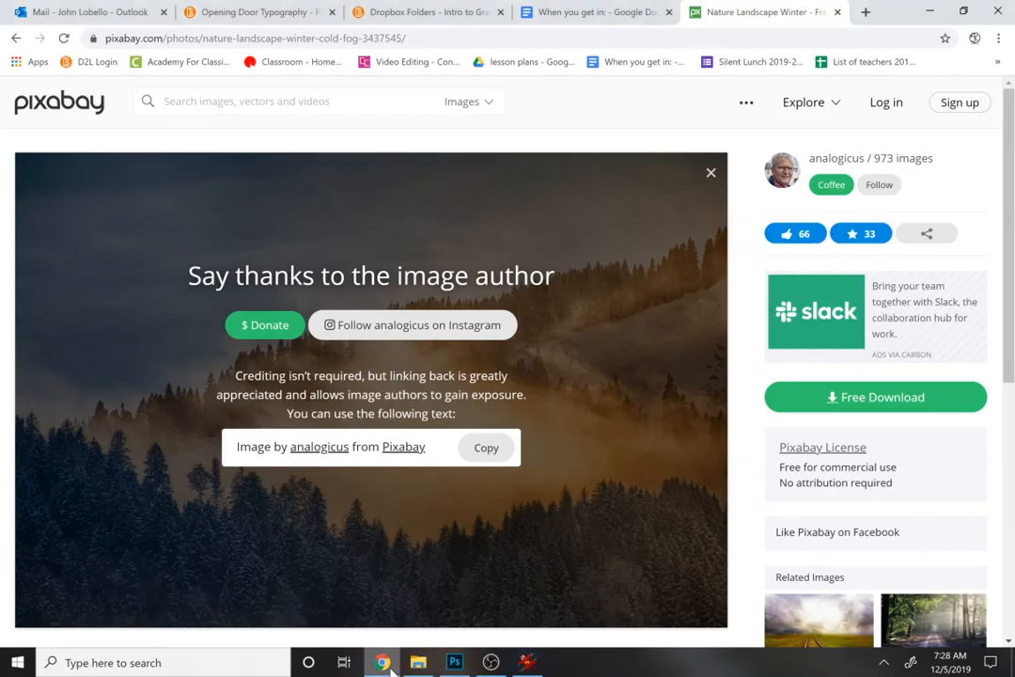
key("alt+Tab")
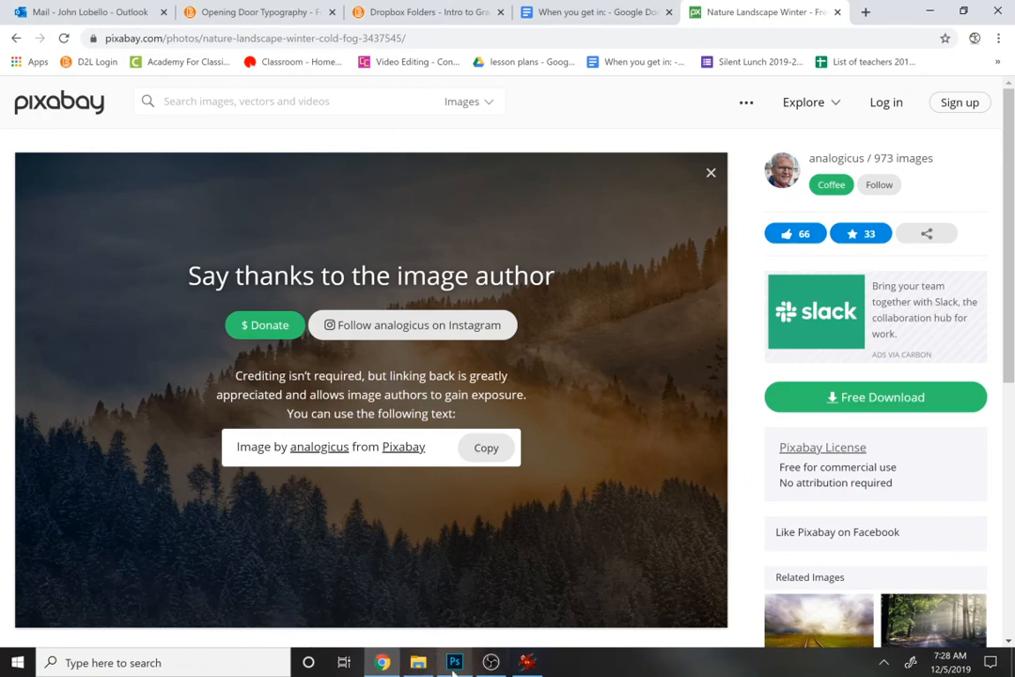
left_click(418, 663)
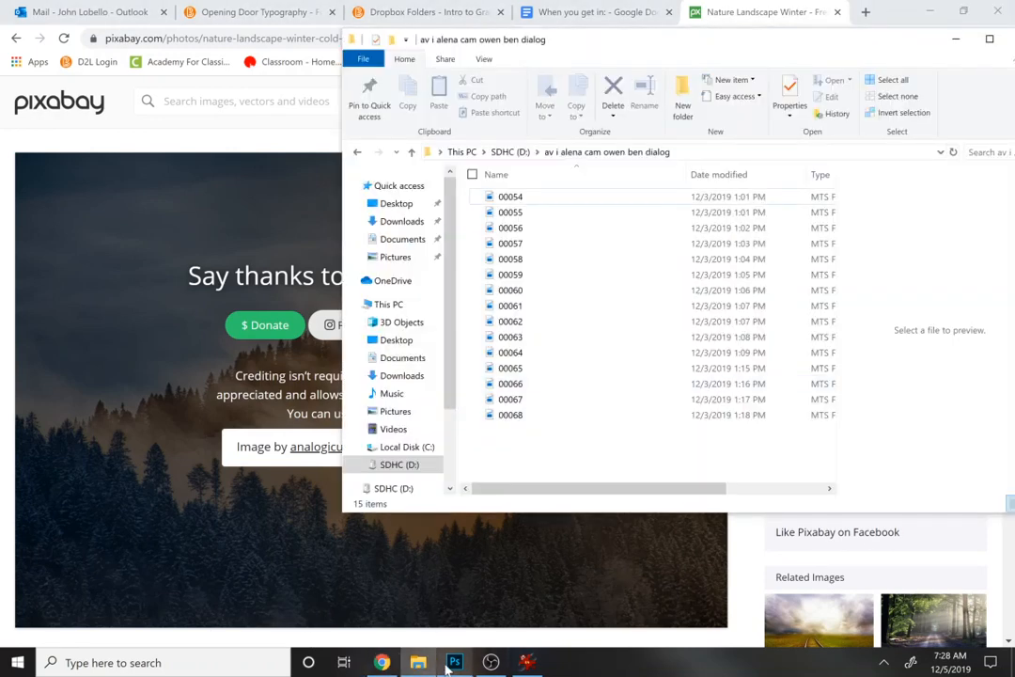
left_click(454, 663)
- Reopen the original photo nature-3437545_1920.jpg from the recent files and add an empty layer above the Background
left_click(41, 9)
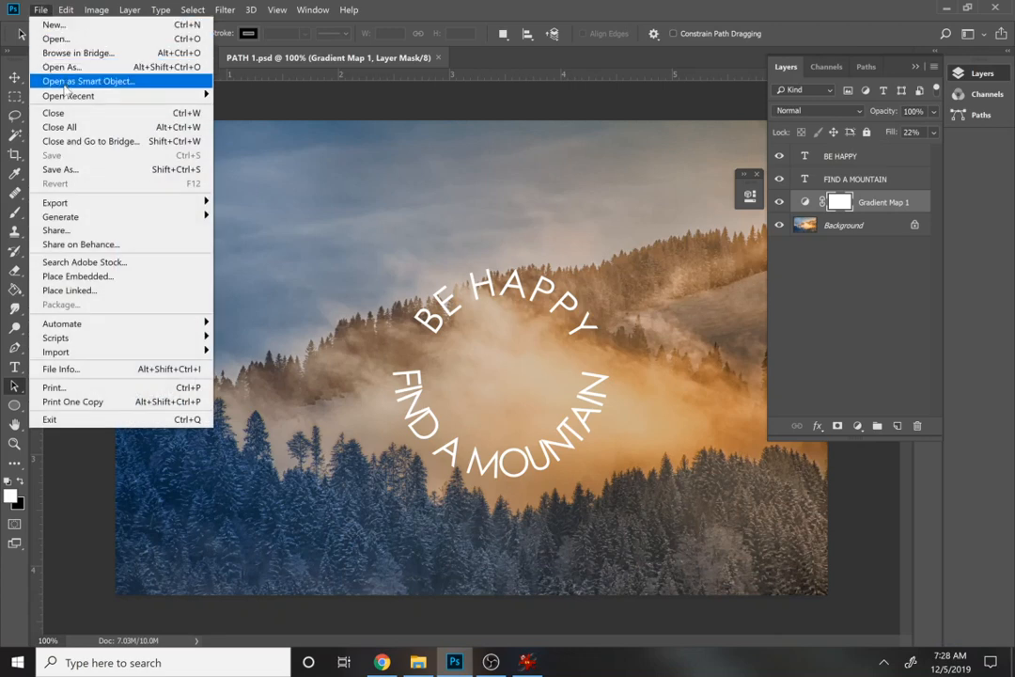
mouse_move(66, 98)
left_click(240, 106)
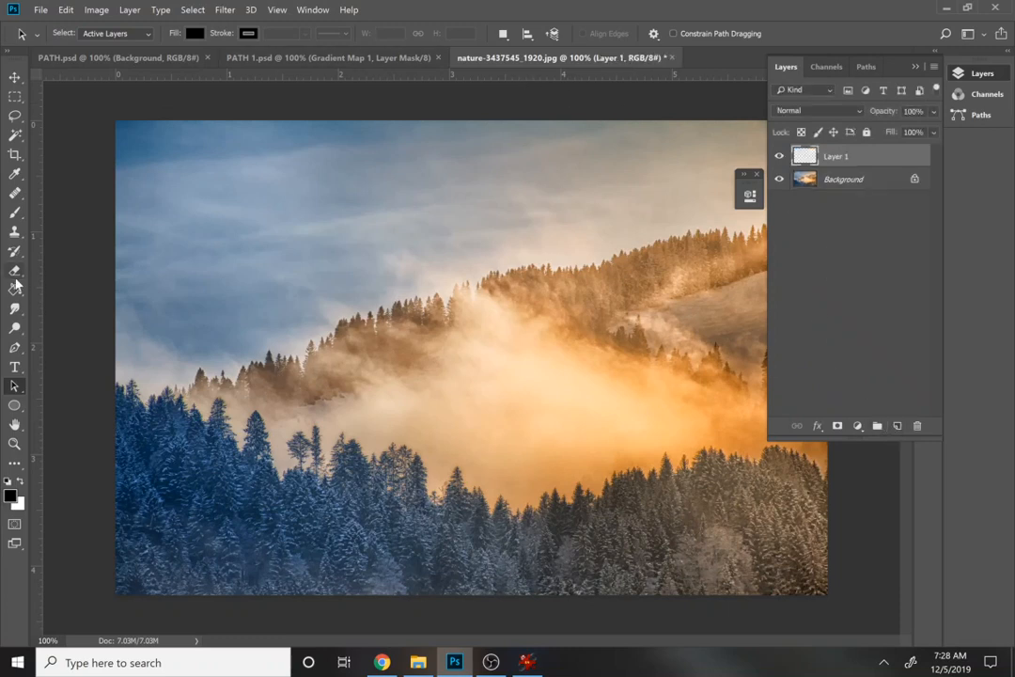
- Draw an open, wavy four-point path with the Pen tool from the sky down into the mist
left_click(14, 347)
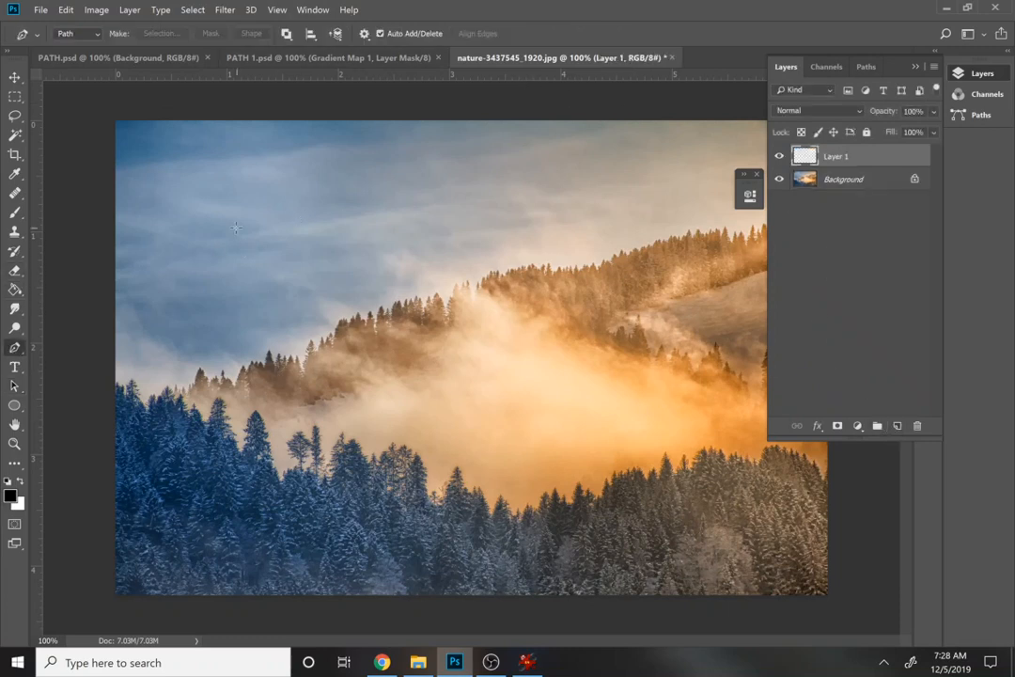
left_click(198, 233)
left_click_drag(315, 297, 331, 353)
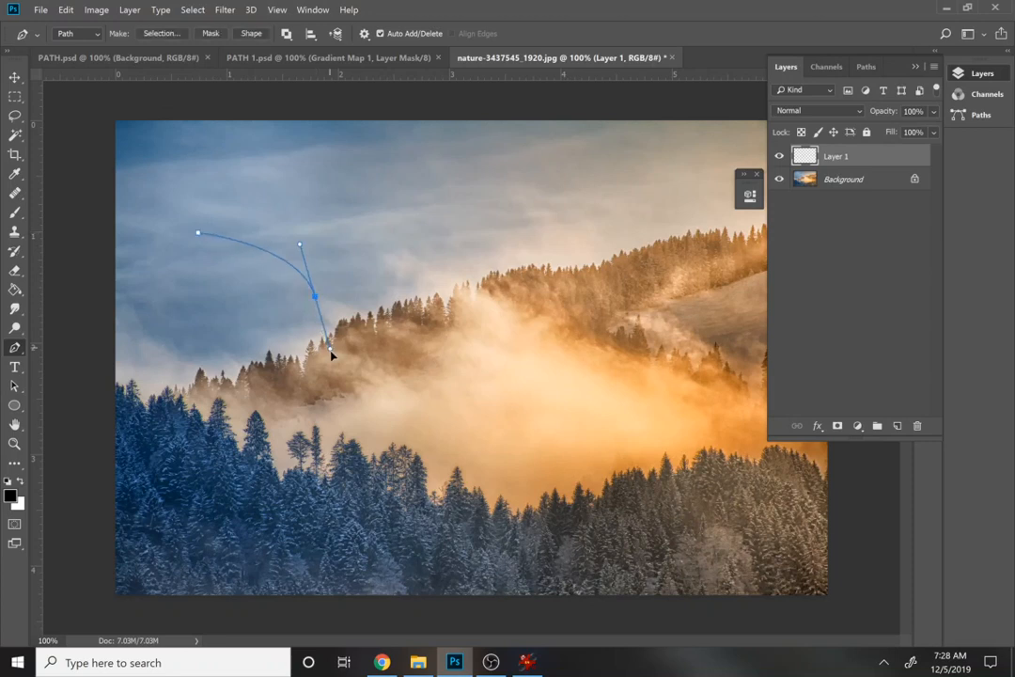
left_click_drag(370, 391, 422, 417)
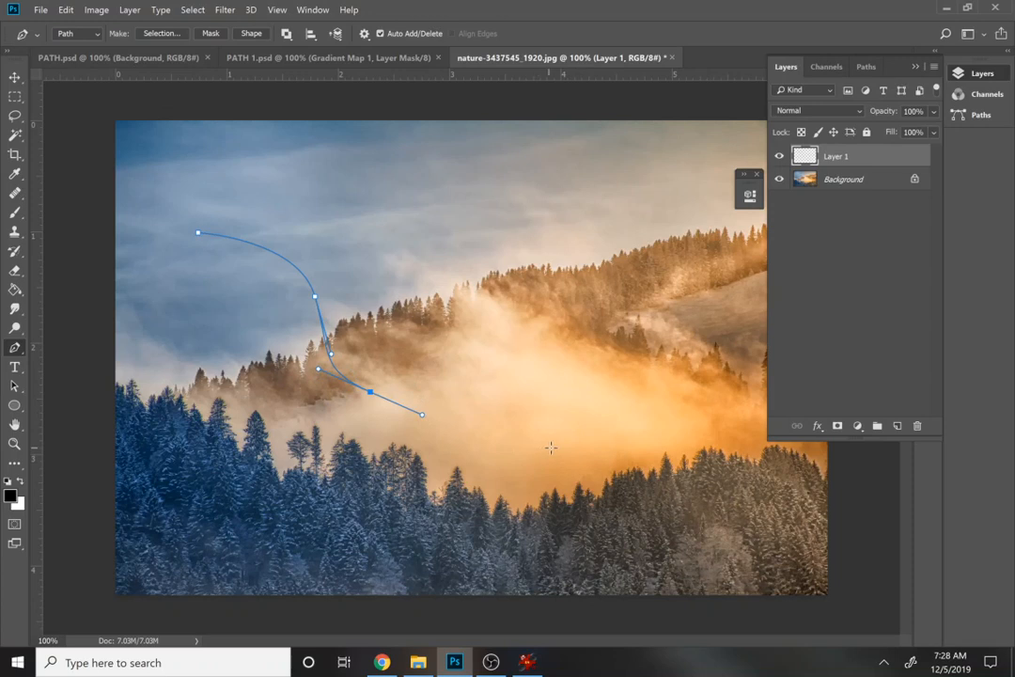
left_click_drag(548, 436, 595, 516)
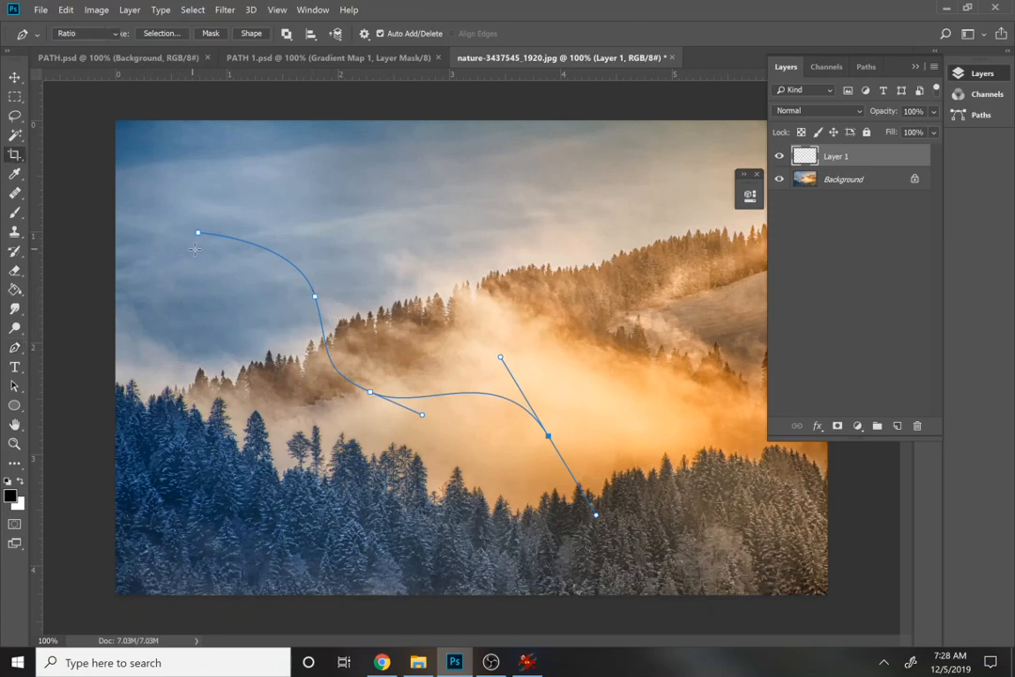
- Move the whole wavy path to the right so it sits more centrally over the photo
key("c")
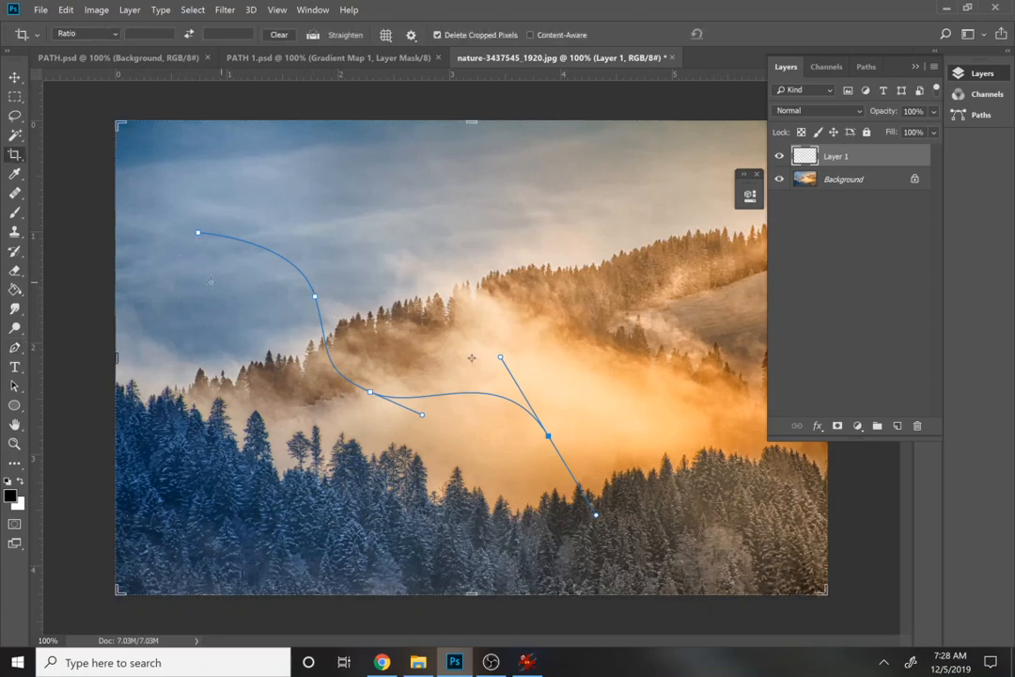
left_click(15, 385)
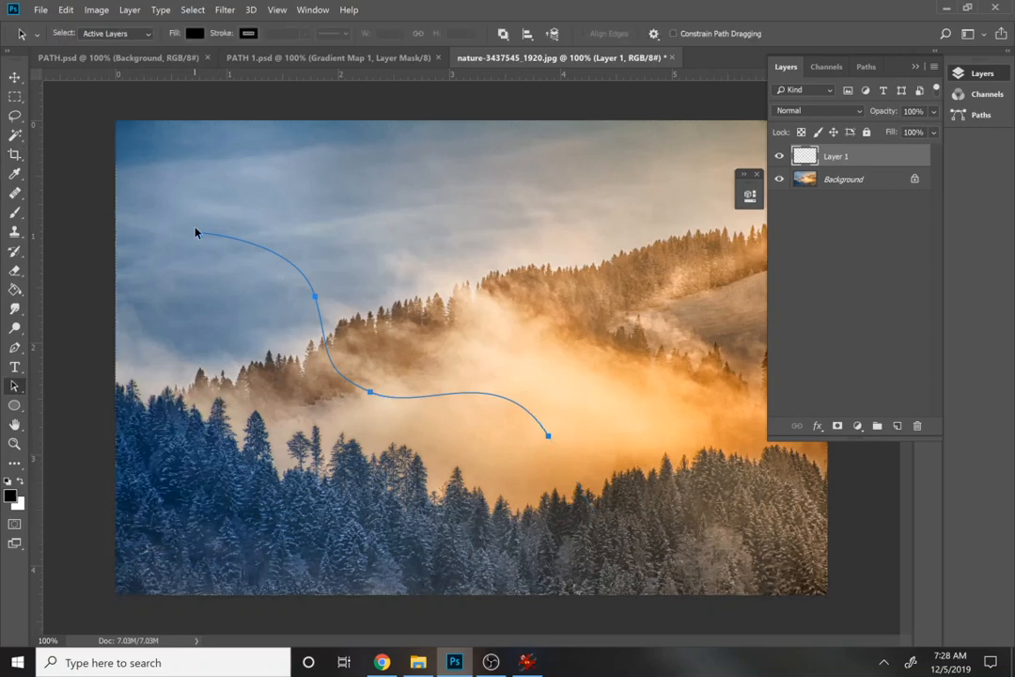
mouse_move(205, 236)
left_mouse_down()
mouse_move(274, 228)
mouse_move(314, 245)
left_mouse_up()
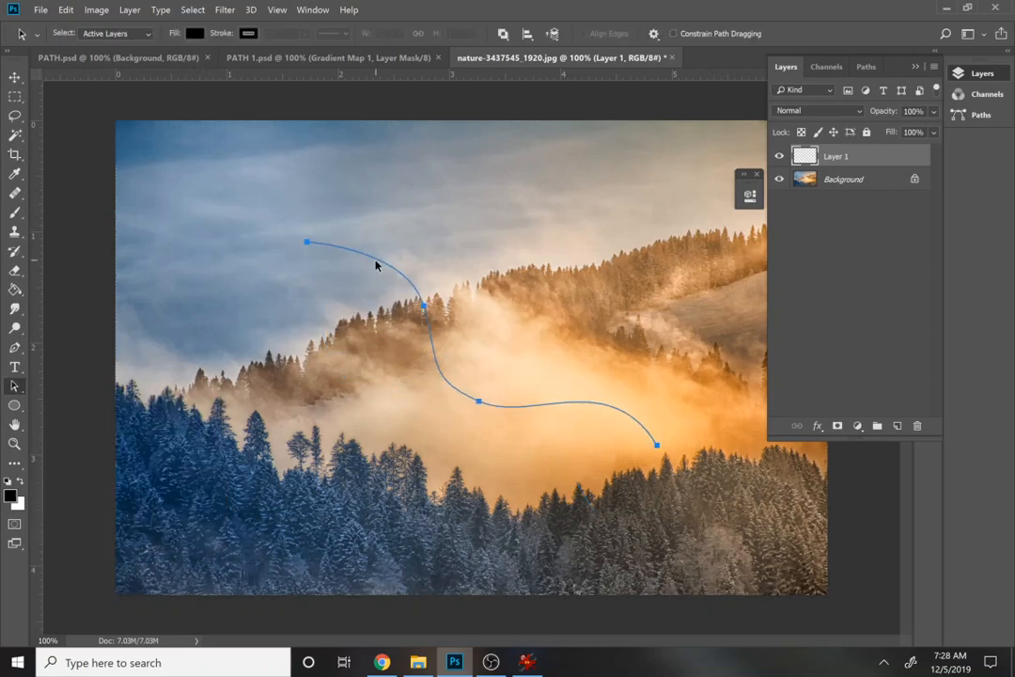
- Add the white Century Gothic text "BE HAPPY FIND A MOUNTAIN" along the wavy path from its upper end
key("b")
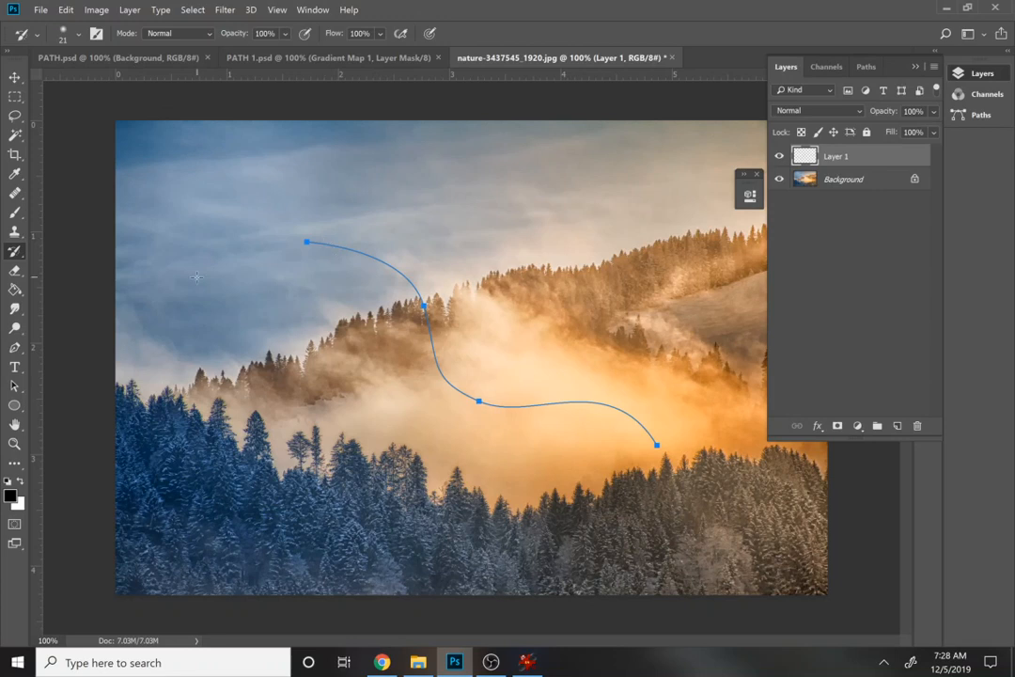
key("t")
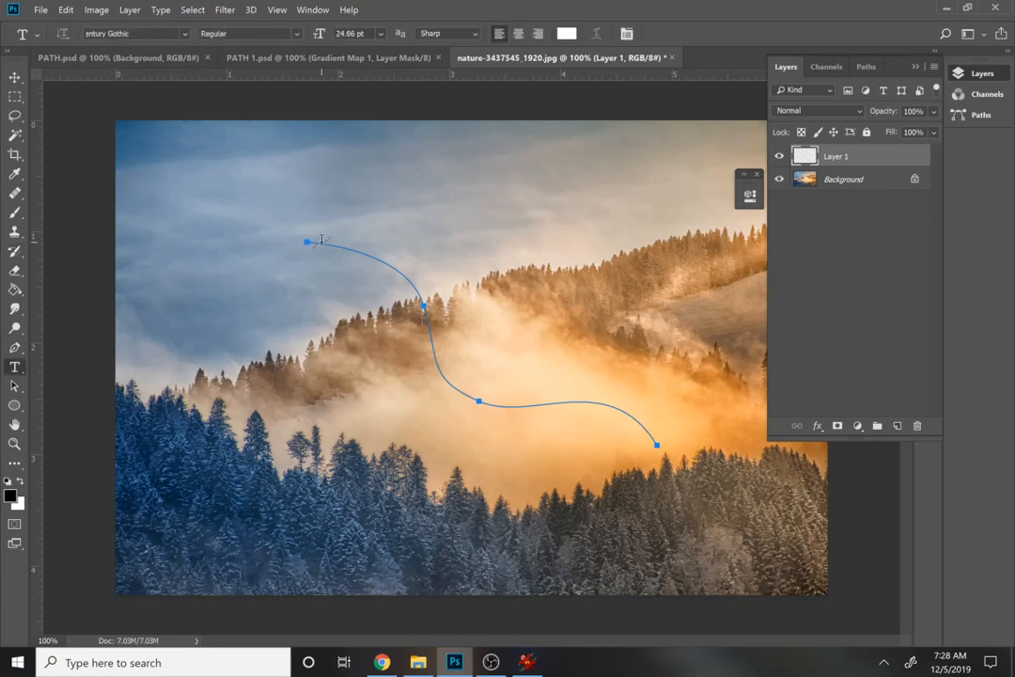
left_click(322, 240)
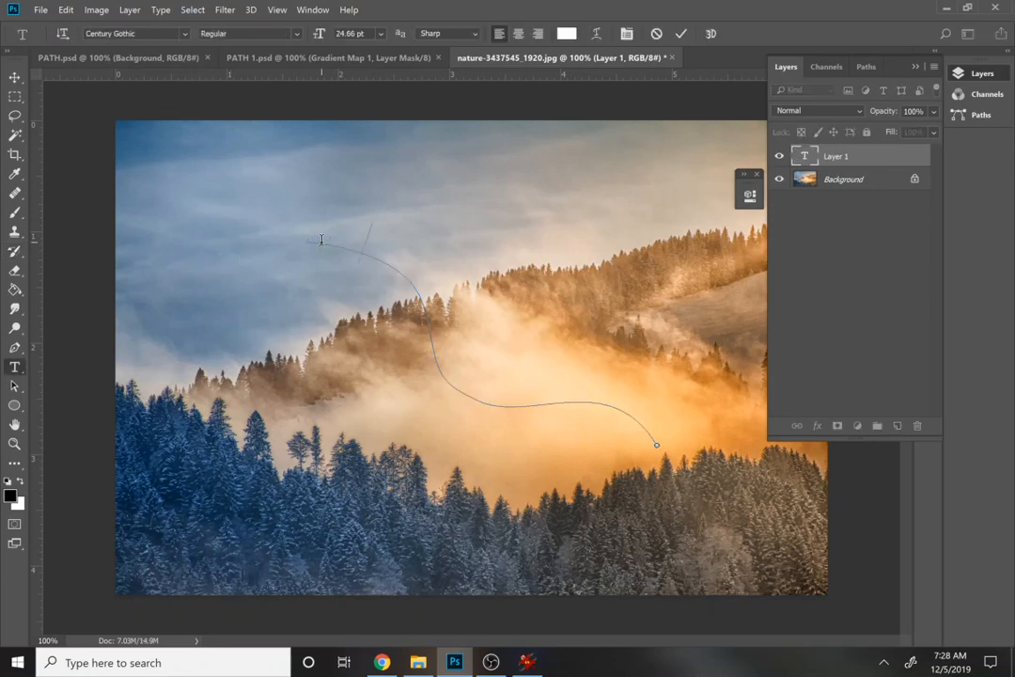
type("BE HAPPY")
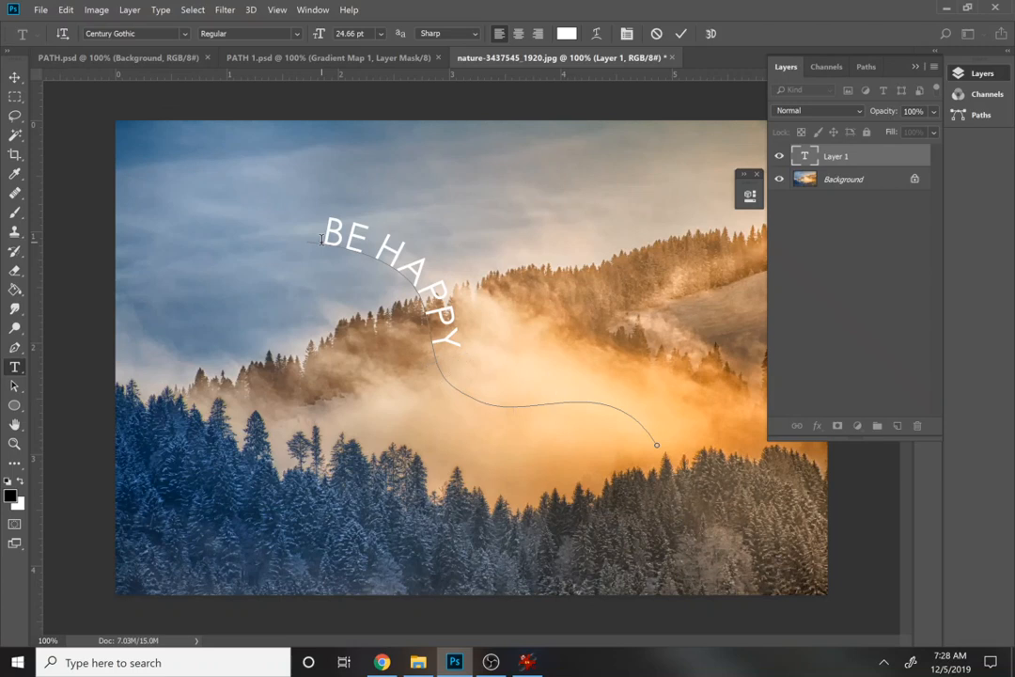
type(" AND A")
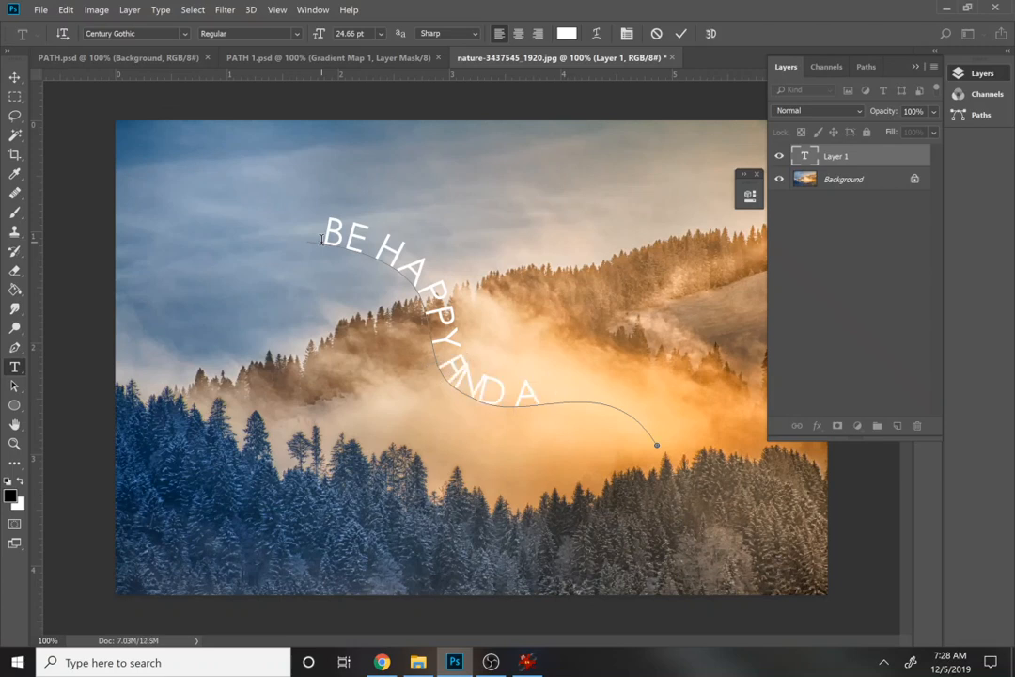
- Set the font size of the entire path text to 19.66 pt so it fills the curve
triple_click(377, 237)
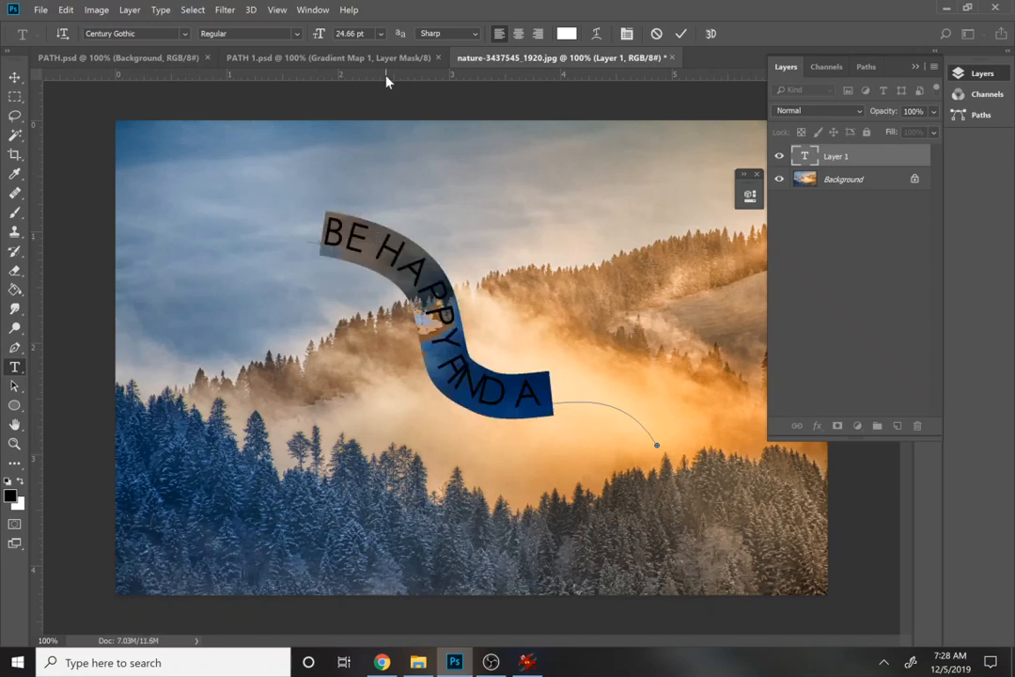
left_click_drag(317, 33, 314, 36)
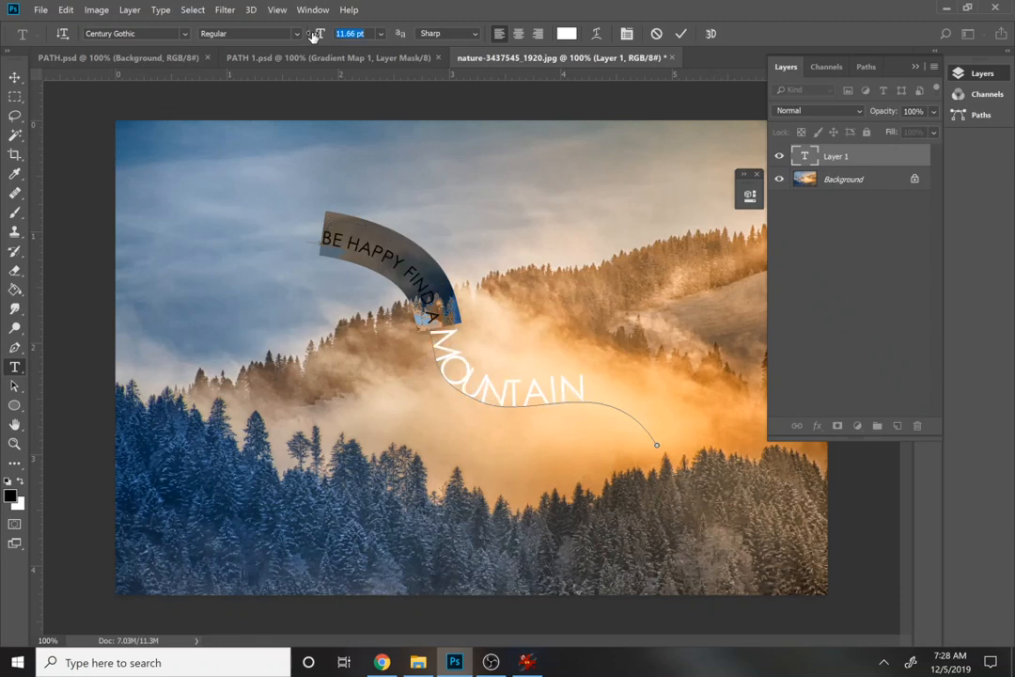
double_click(472, 360)
key("ctrl+a")
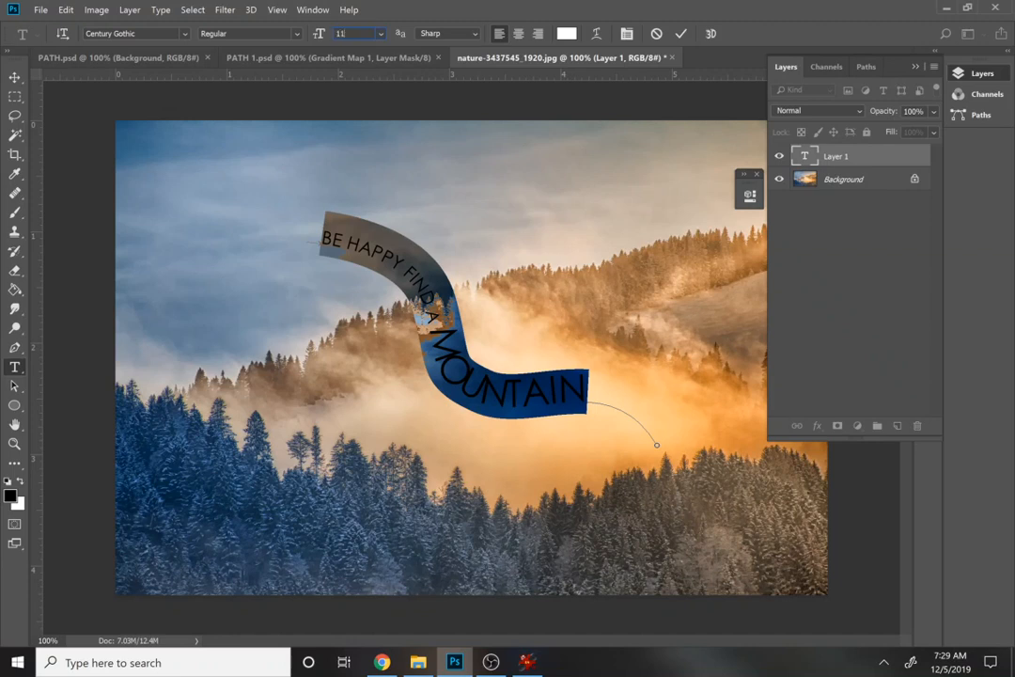
key("Return")
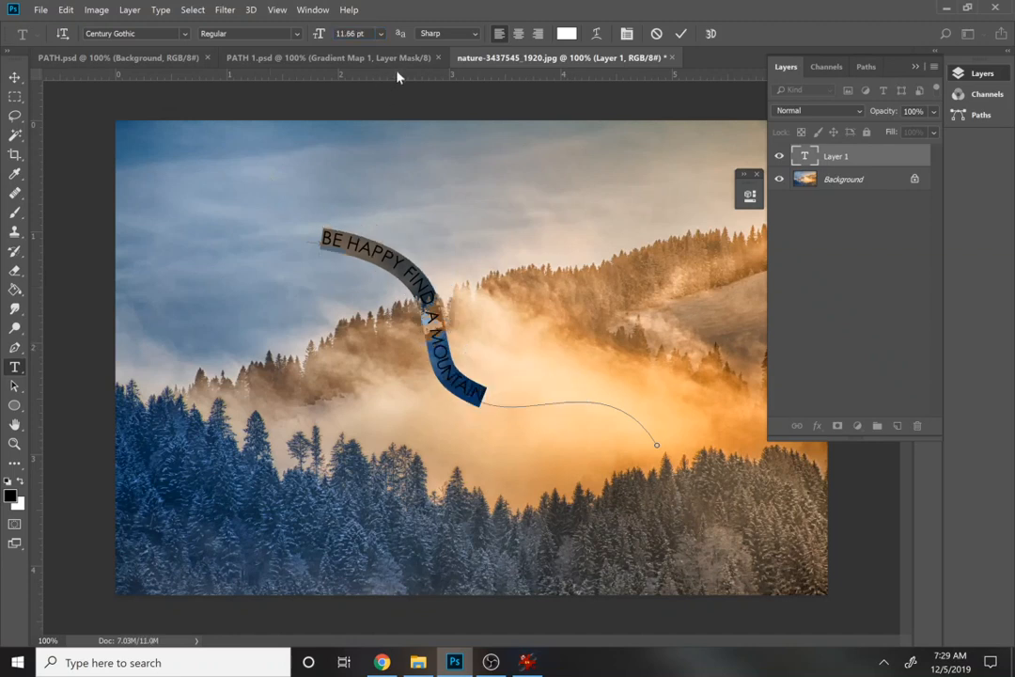
left_click_drag(315, 36, 321, 35)
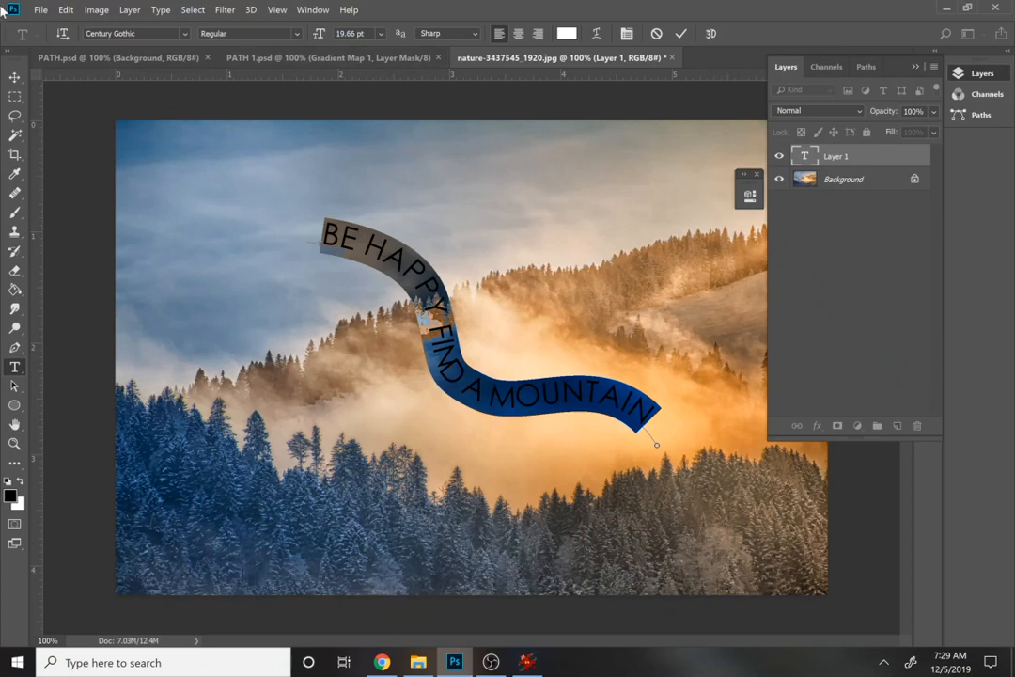
- Rotate the wavy text by -23.28° and move it down to the edge of the foreground trees
left_click(14, 79)
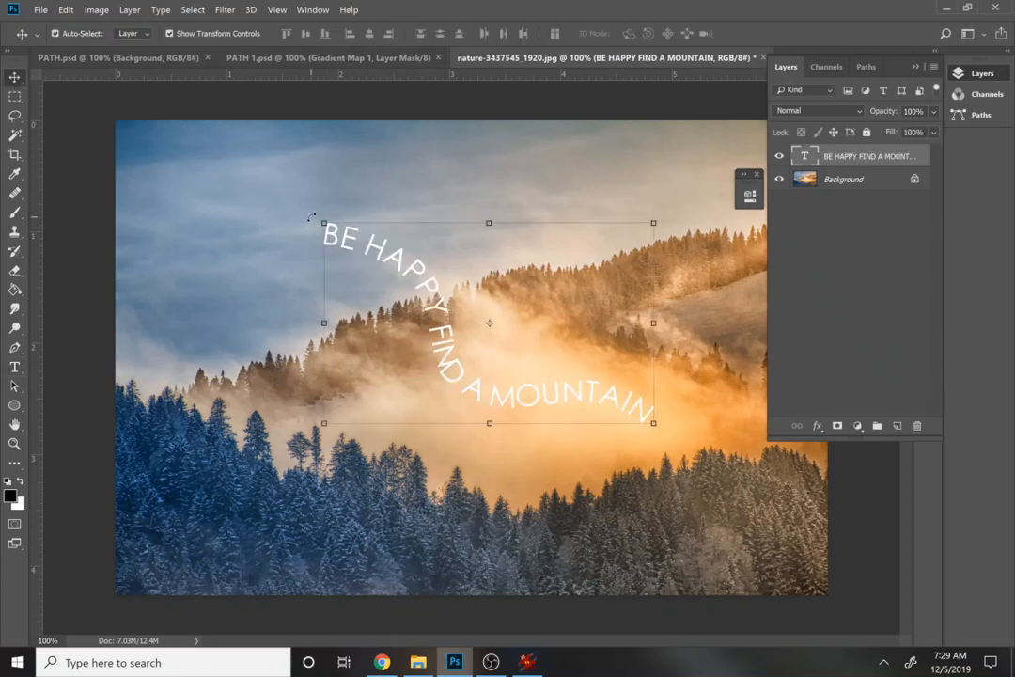
left_click_drag(324, 223, 261, 305)
key("ctrl+z")
left_click_drag(485, 402, 505, 498)
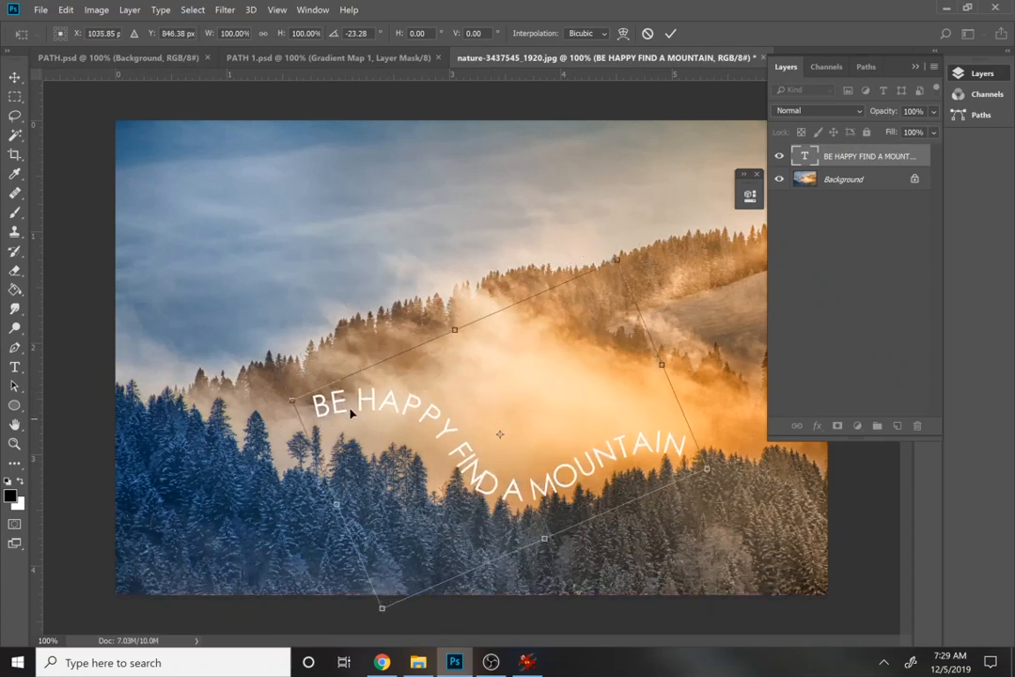
key("Return")
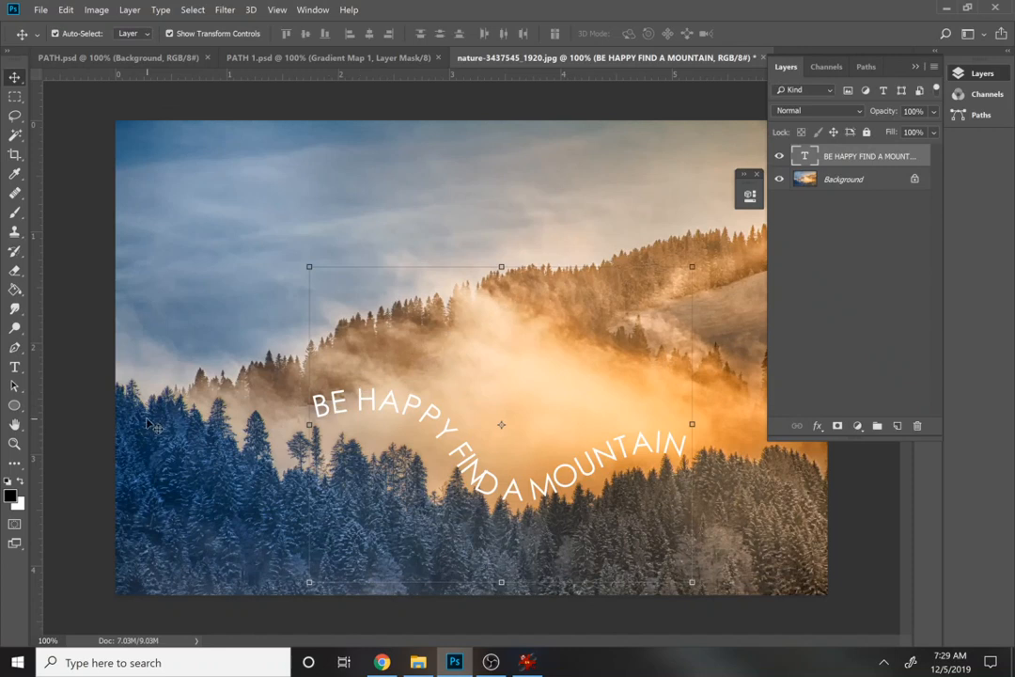
- Examine the wavy text's type path in the Paths list and compare it with the circular text in PATH 1.psd
left_click(14, 385)
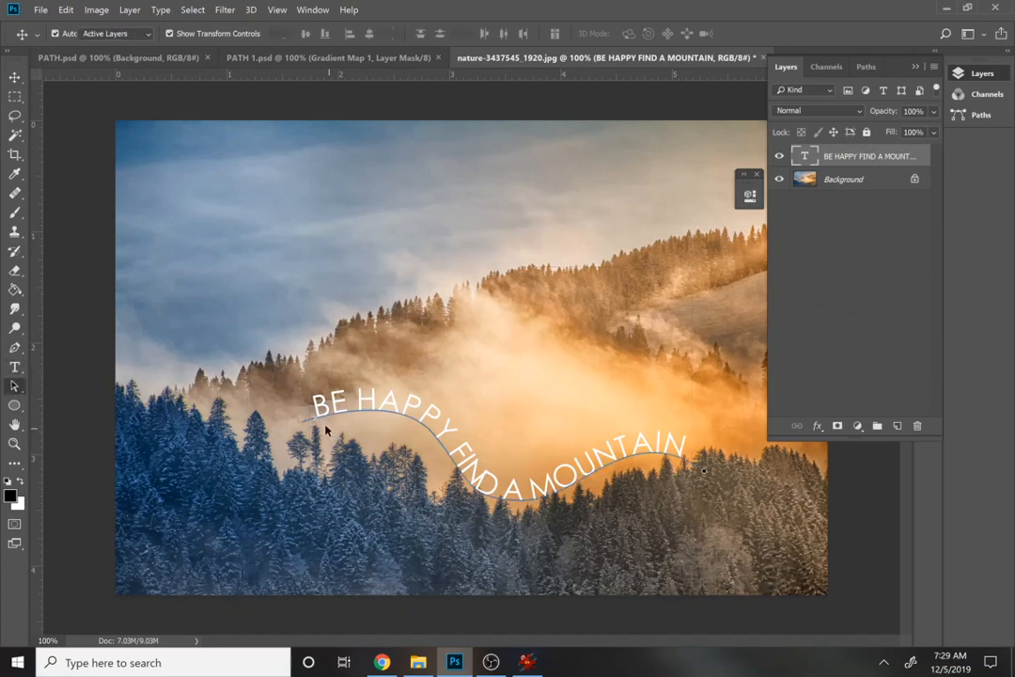
left_click(863, 66)
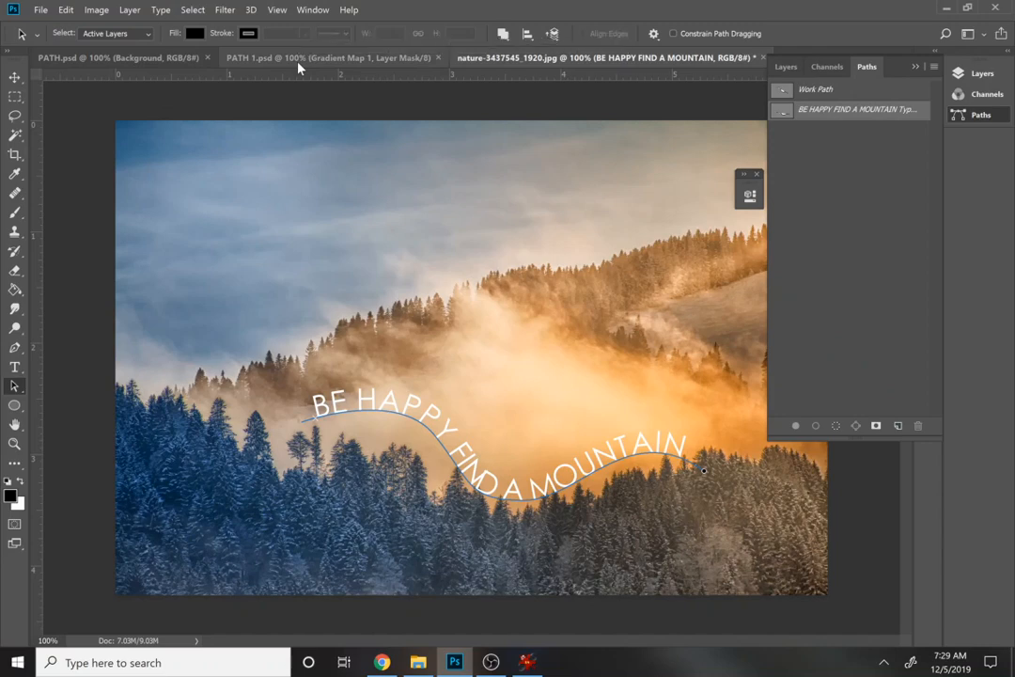
left_click(298, 63)
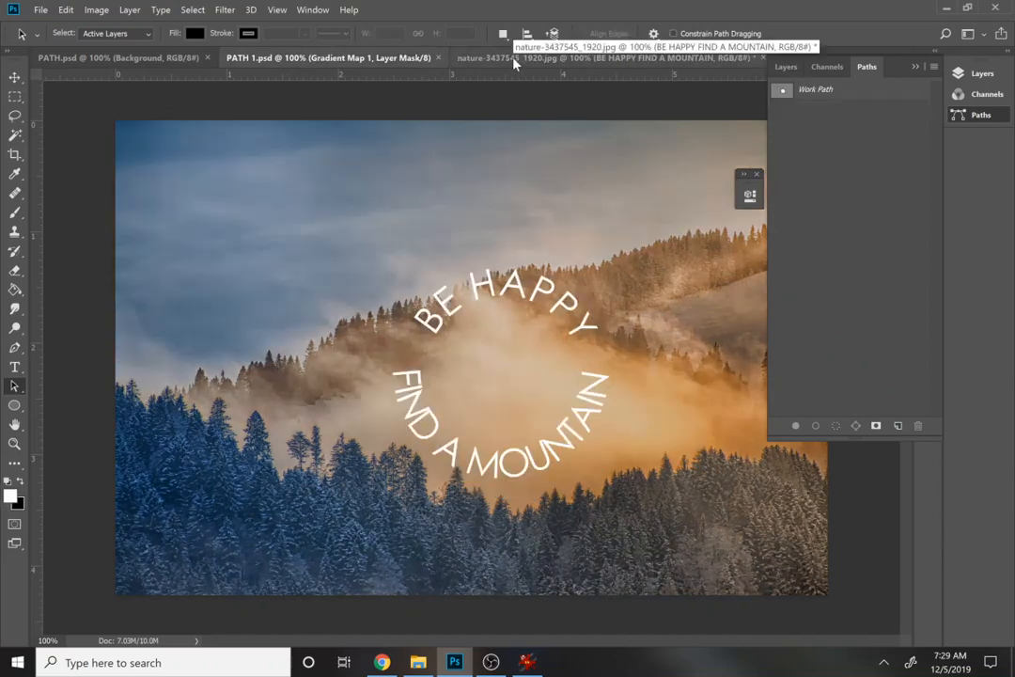
left_click(513, 60)
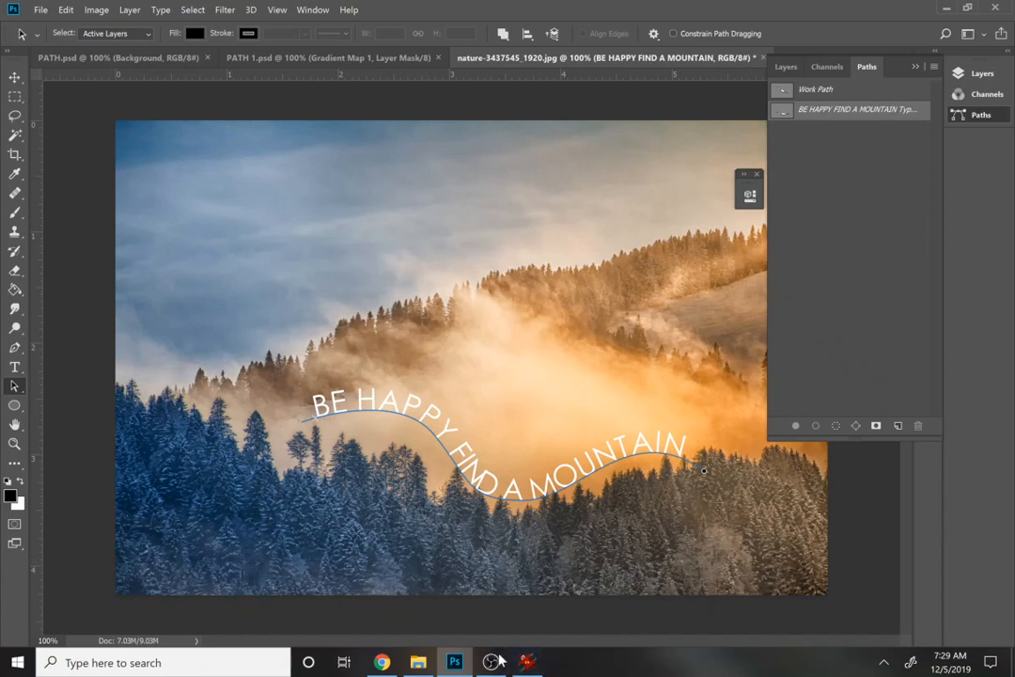
mouse_move(489, 670)
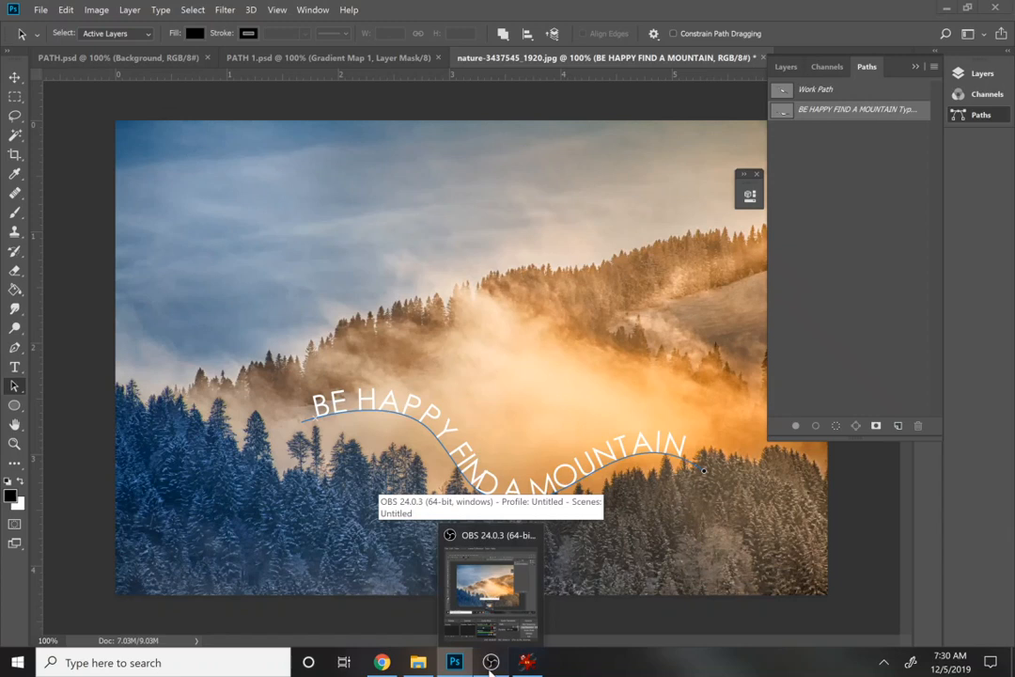
left_click(489, 664)
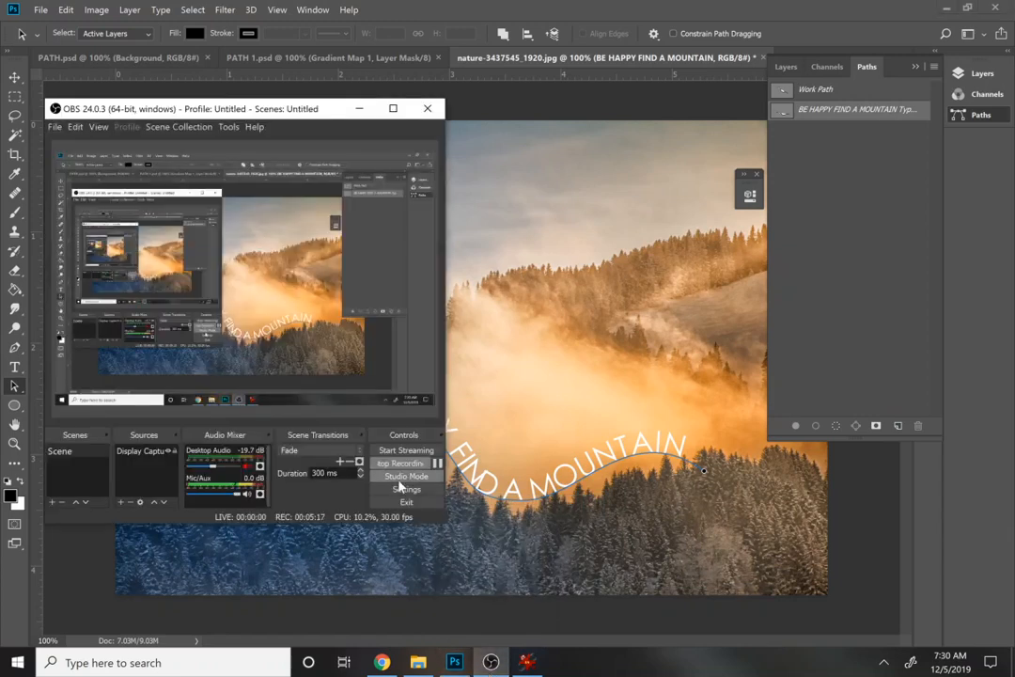